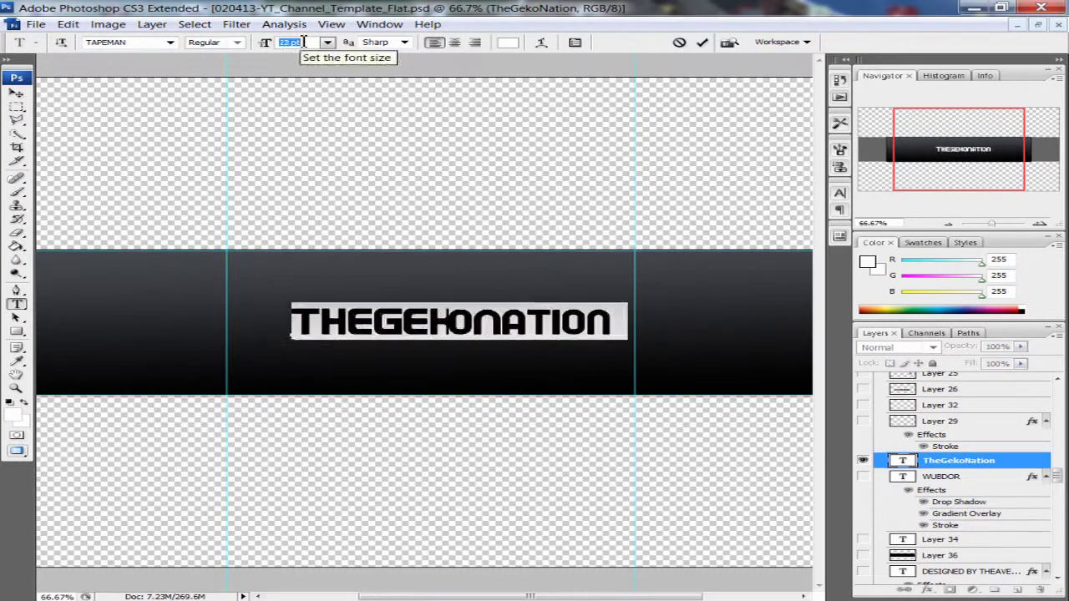
# Give the TheGekoNation text layer a stroke and a white Normal-mode drop shadow with 100% opacity, 8 px distance and 100% spread.
pyautogui.hotkey('ctrl', '+')
pyautogui.doubleClick(1019, 460)
pyautogui.click(334, 208)
pyautogui.moveTo(310, 157); pyautogui.dragTo(716, 293)
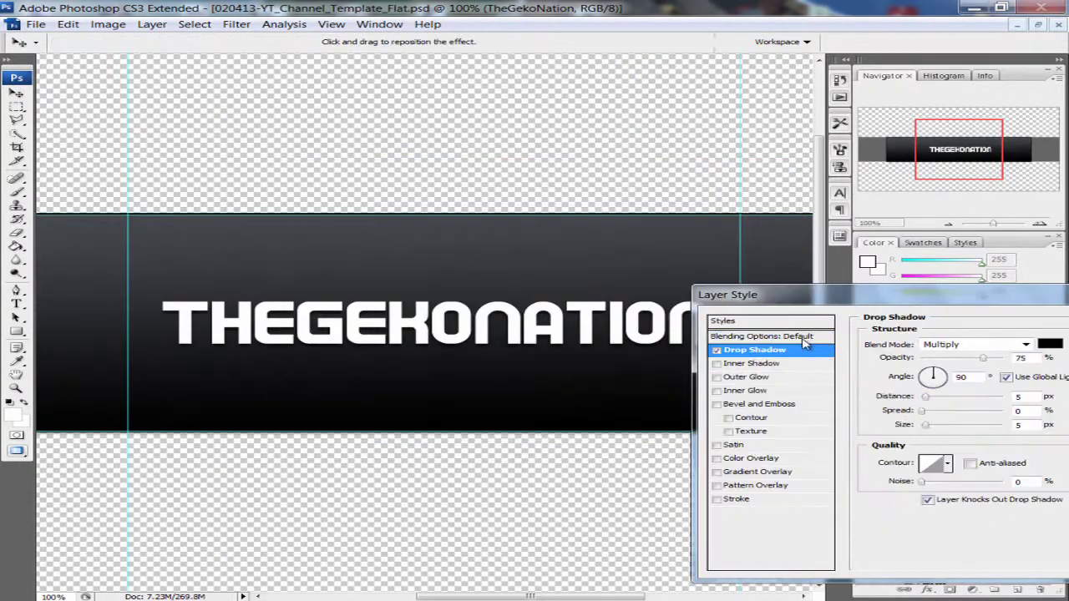
pyautogui.click(1050, 375)
pyautogui.press('Return')
pyautogui.moveTo(587, 169); pyautogui.dragTo(1026, 353)
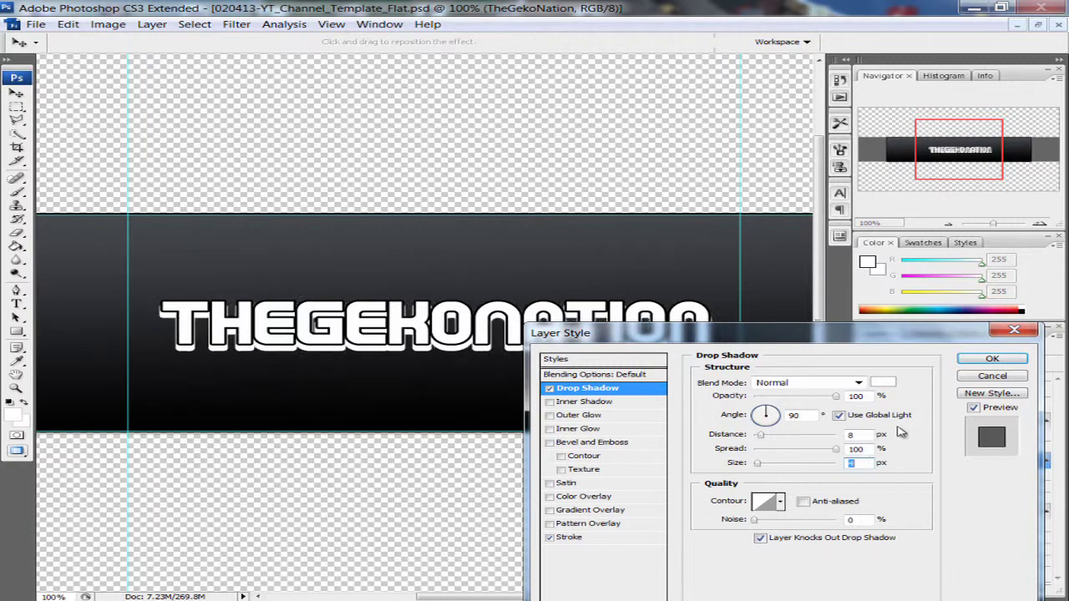
# Add a gradient overlay to the TheGekoNation text using a green gradient preset and apply the layer style.
pyautogui.click(596, 509)
pyautogui.click(848, 410)
pyautogui.click(735, 438)
pyautogui.click(718, 494)
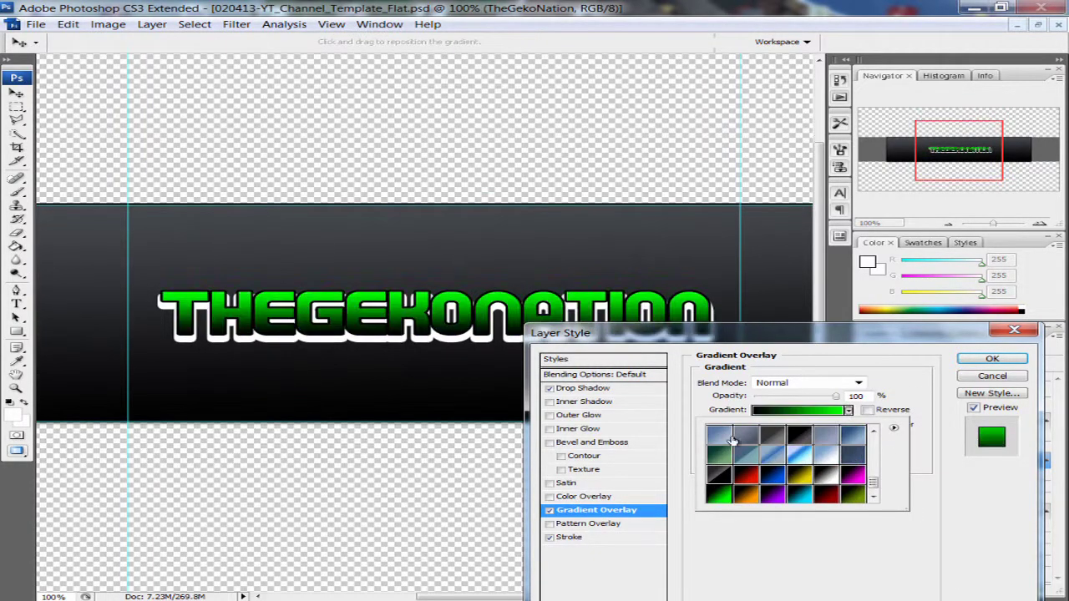
pyautogui.scroll(-3, 731, 440)
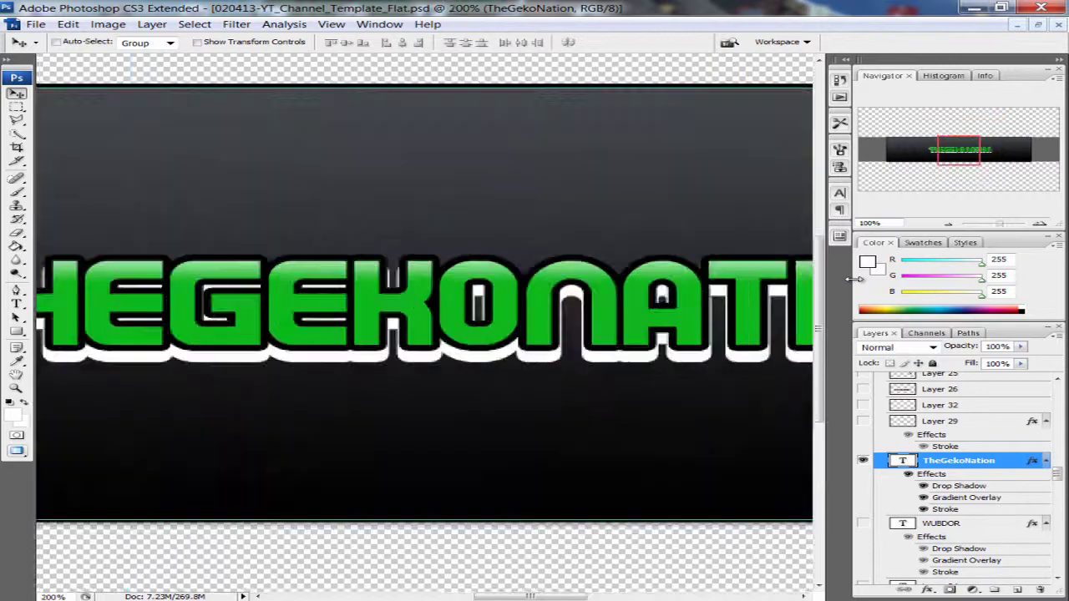
pyautogui.hotkey('ctrl', '-')
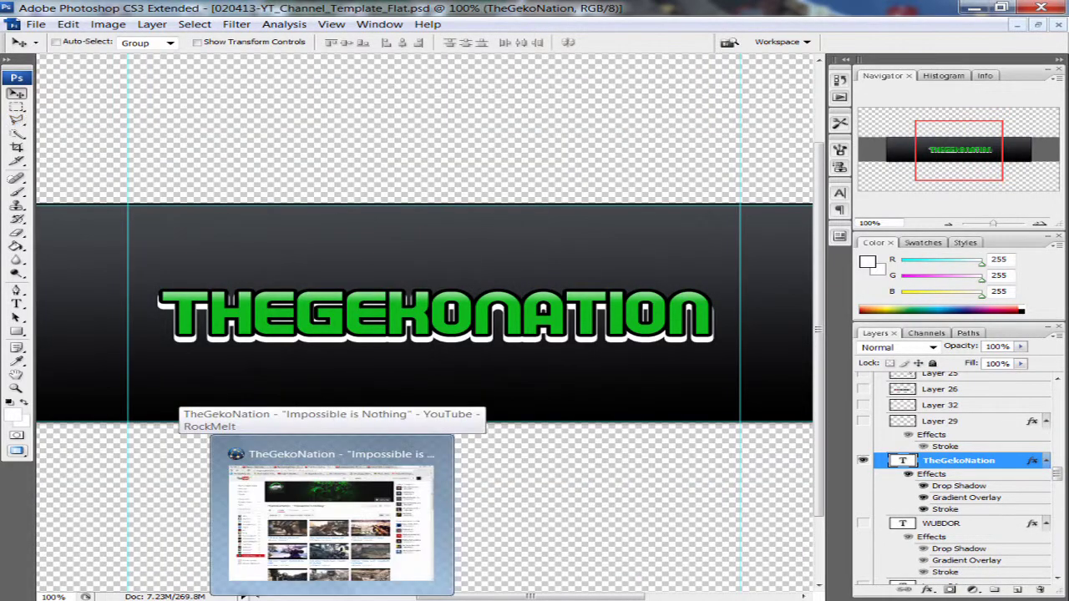
# Copy the W 2 dark grunge texture into the channel template document above the text layer.
pyautogui.scroll(-10, 960, 485)
pyautogui.click(1037, 24)
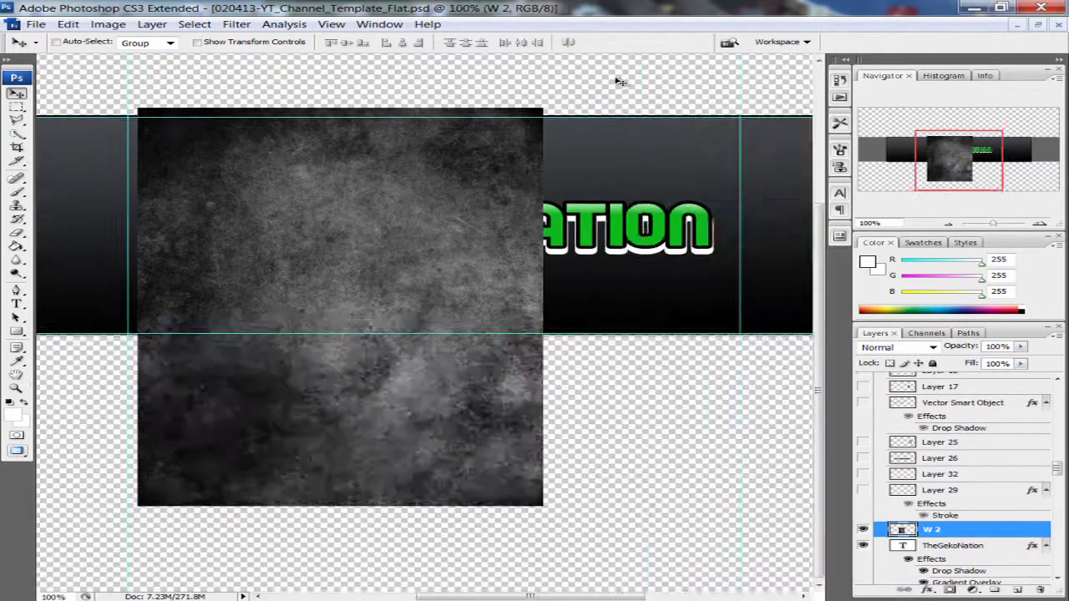
pyautogui.hotkey('ctrl', '-')
pyautogui.hotkey('ctrl', '-')
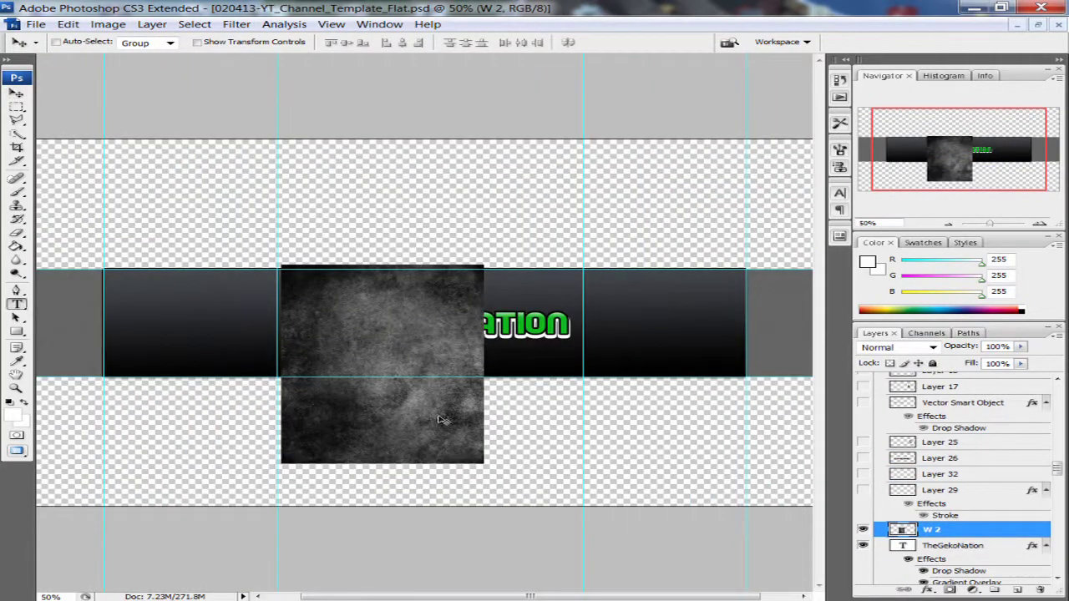
# Flip the W 2 texture horizontally and enlarge it with Free Transform so it covers the main banner area.
pyautogui.click(68, 23)
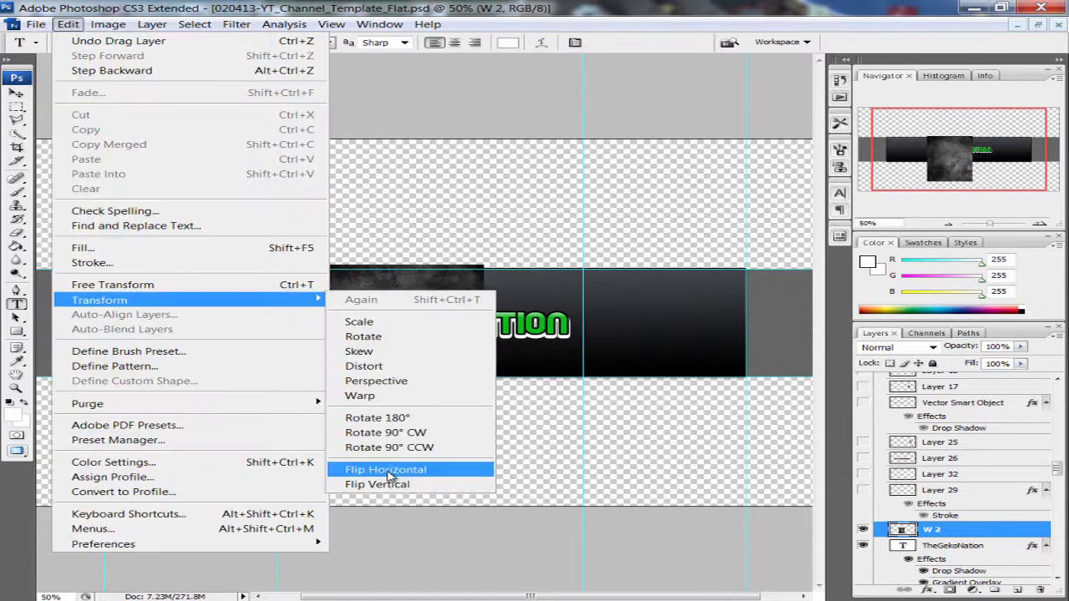
pyautogui.click(381, 470)
pyautogui.moveTo(668, 251); pyautogui.dragTo(524, 251)
pyautogui.moveTo(585, 142); pyautogui.dragTo(699, 93)
pyautogui.press('Return')
pyautogui.hotkey('ctrl', 't')
pyautogui.press('Return')
pyautogui.press('t')
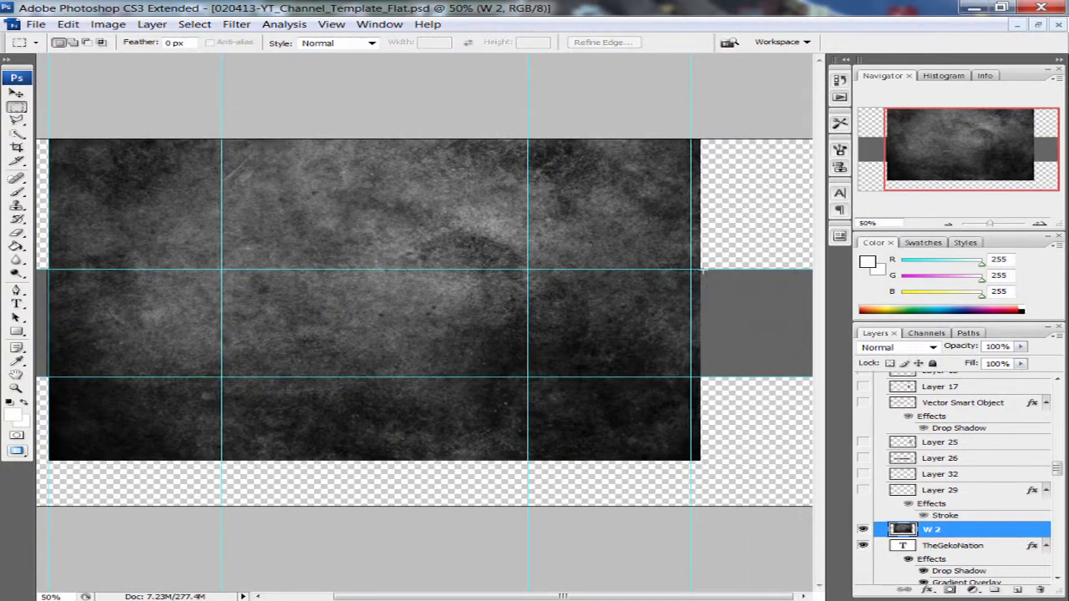
# Delete the parts of the W 2 texture above, below and beyond the right-hand banner guides.
pyautogui.moveTo(703, 270); pyautogui.dragTo(37, 137)
pyautogui.press('Delete')
pyautogui.moveTo(704, 377); pyautogui.dragTo(37, 501)
pyautogui.press('Delete')
pyautogui.moveTo(690, 230); pyautogui.dragTo(737, 422)
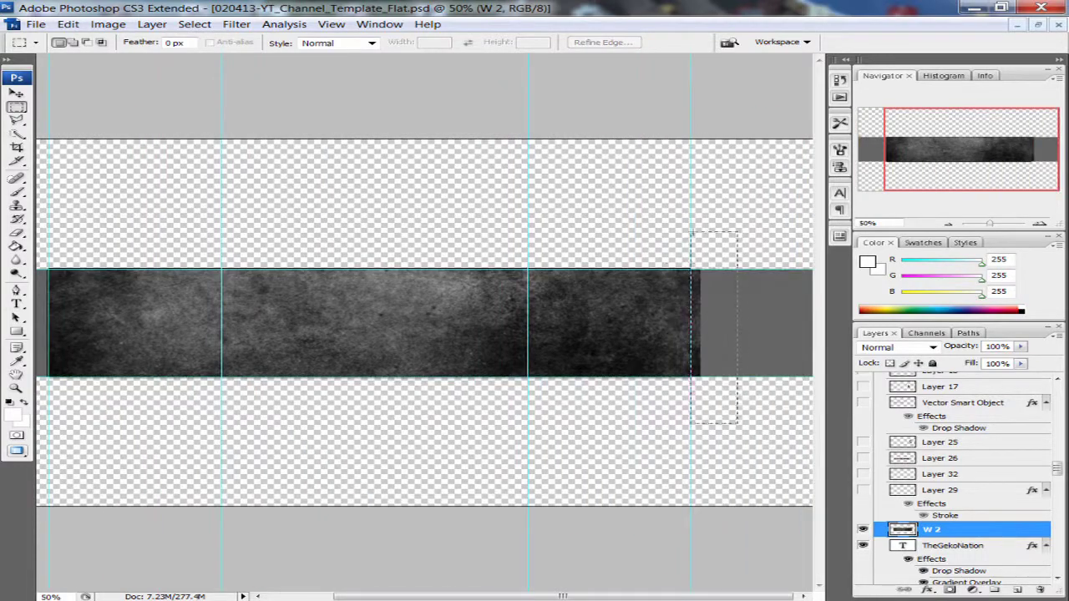
pyautogui.press('Delete')
pyautogui.hotkey('ctrl', 'd')
# Place the W 2 texture layer beneath the TheGekoNation text and set its opacity to 30%.
pyautogui.hotkey('ctrl', '+')
pyautogui.hotkey('ctrl', '[')
pyautogui.click(1002, 347)
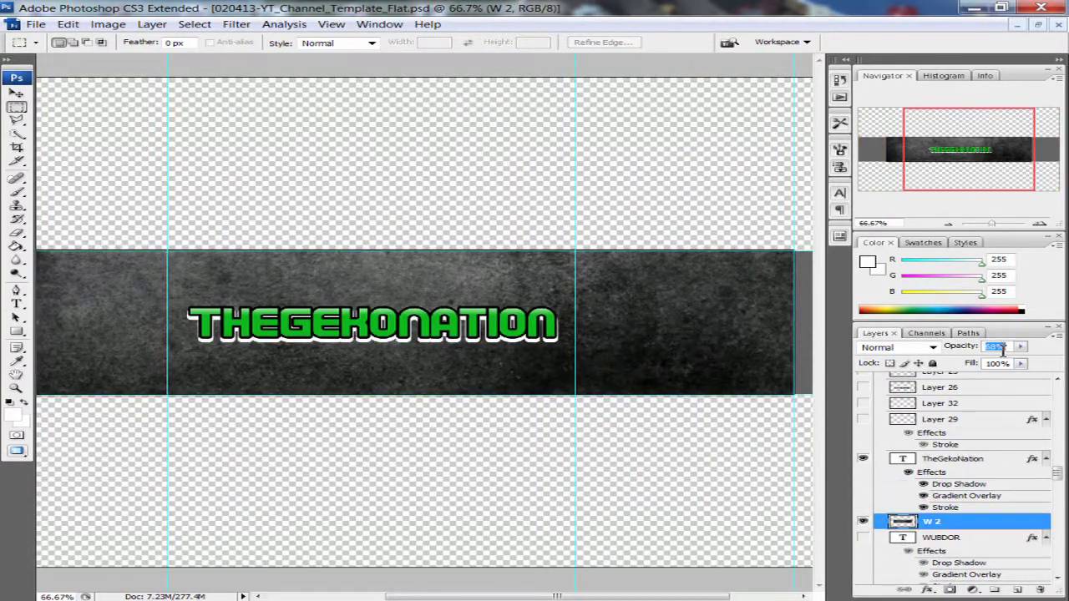
pyautogui.write('30')
pyautogui.press('Return')
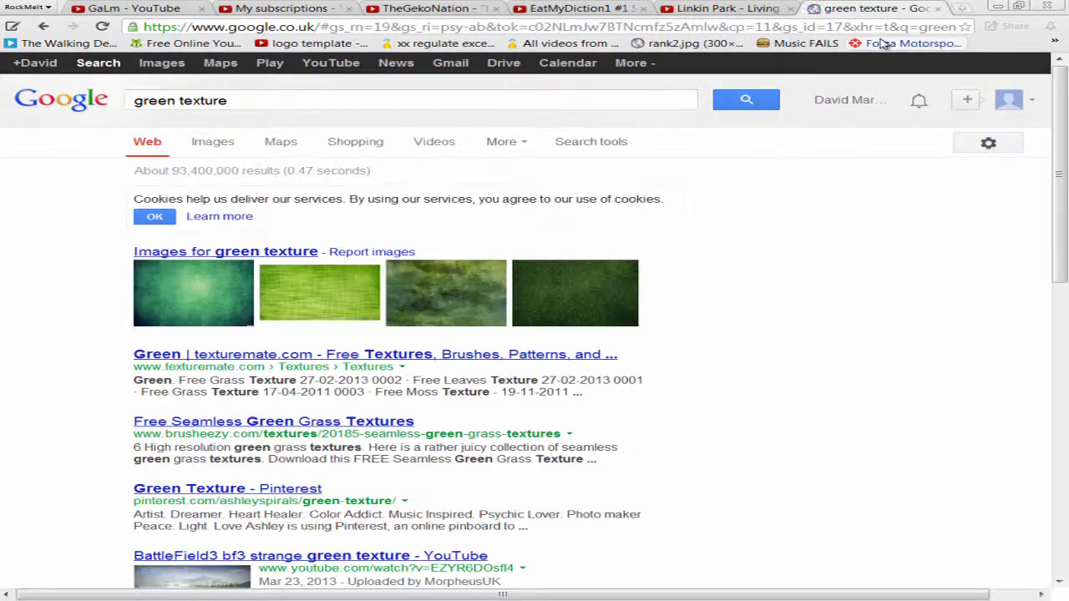
# Find a green texture in the browser's Google image results for "green texture" and paste it into the template above W 2.
pyautogui.click(213, 141)
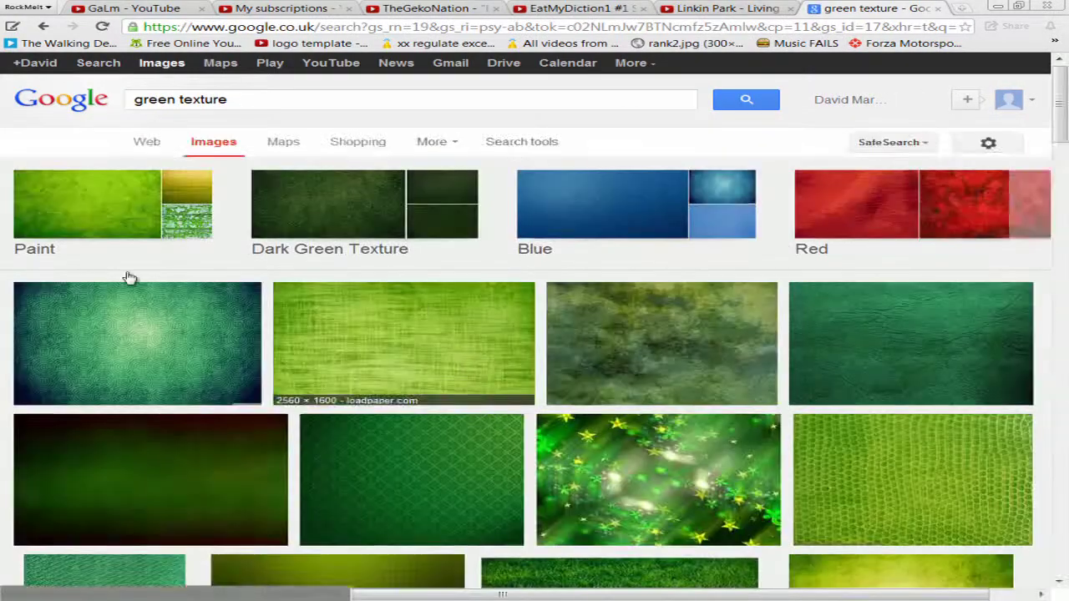
pyautogui.scroll(-2, 273, 252)
pyautogui.click(273, 251)
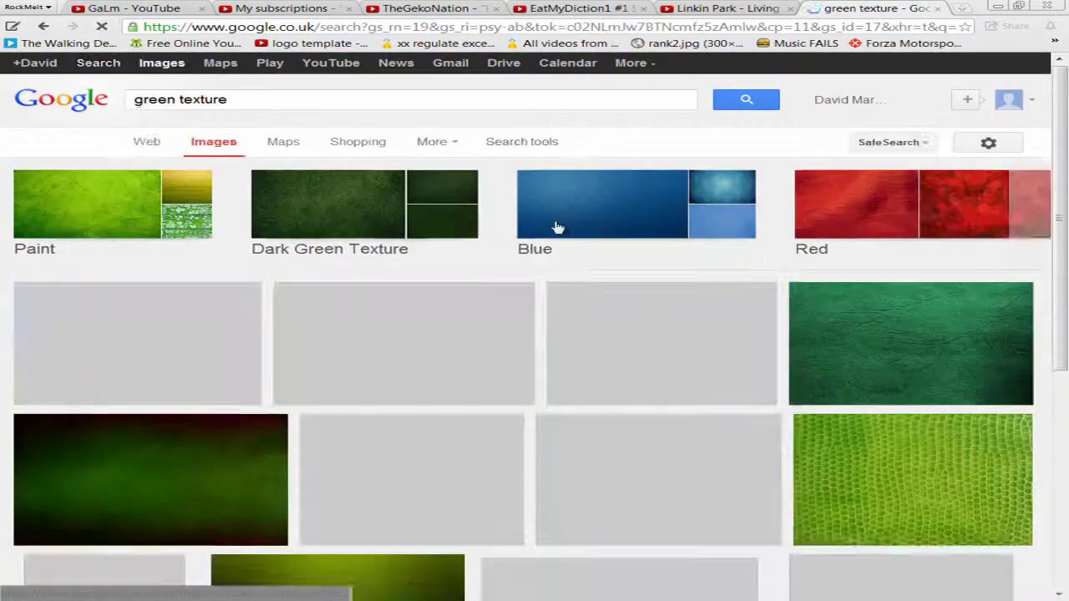
pyautogui.scroll(-5, 544, 220)
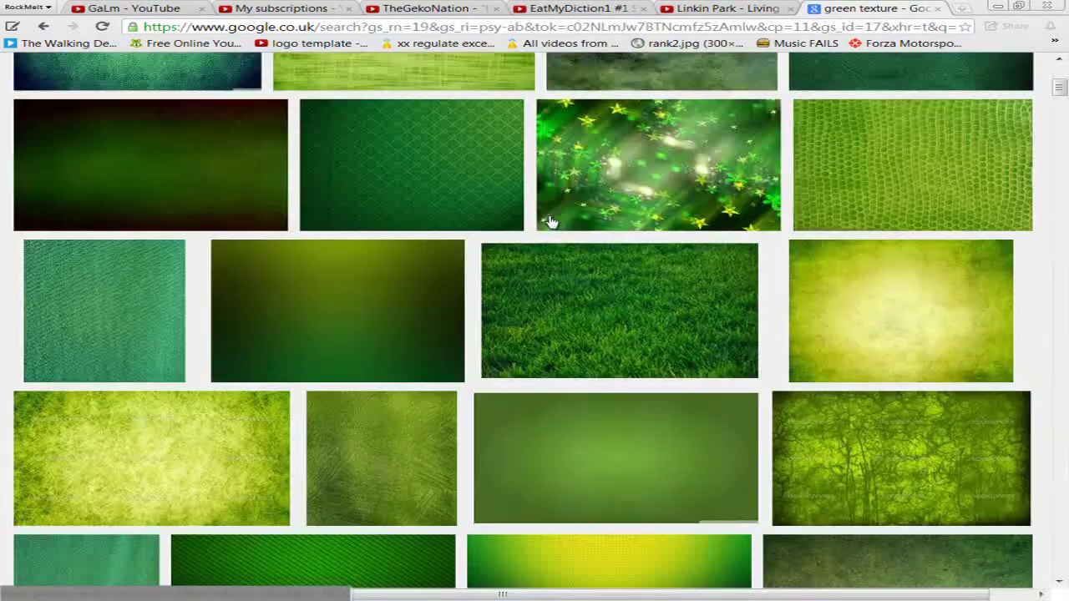
pyautogui.click(551, 221)
pyautogui.click(710, 292)
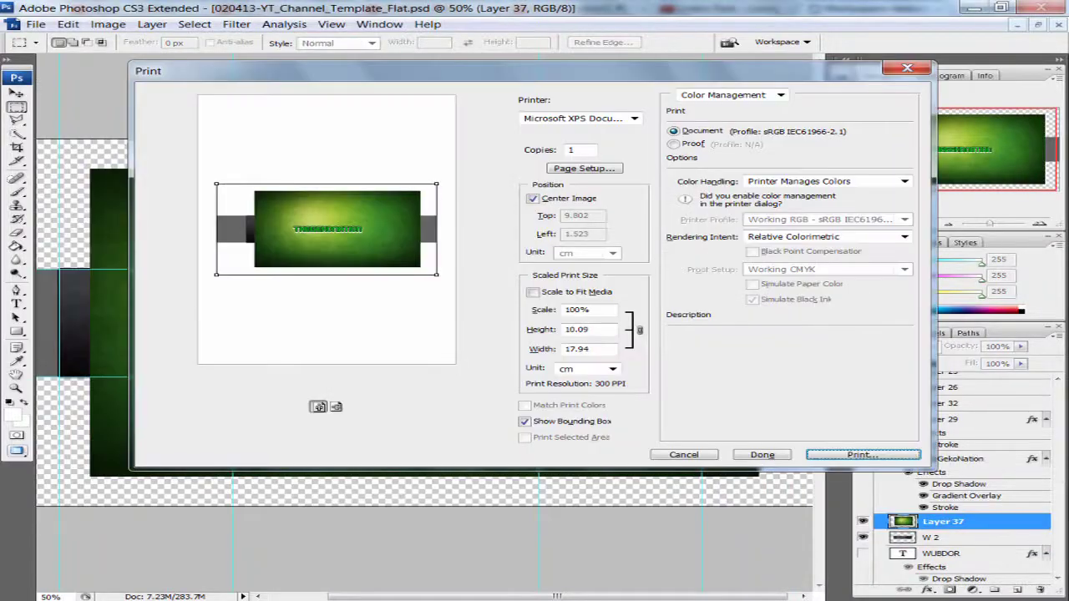
# Stretch the green texture over the whole canvas and delete its parts above and below the banner guides.
pyautogui.click(675, 455)
pyautogui.hotkey('ctrl', 't')
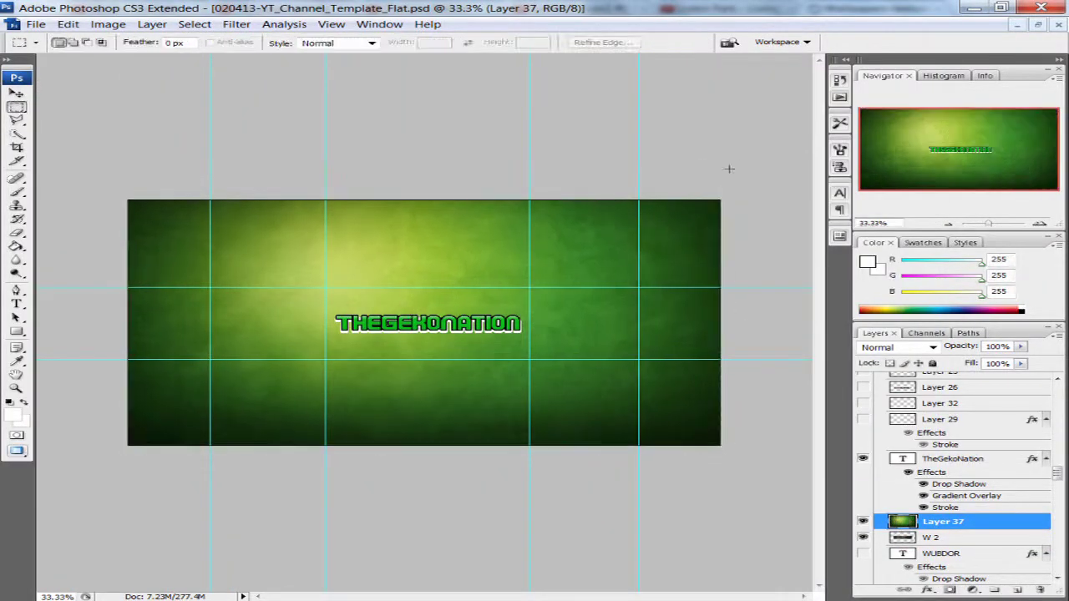
pyautogui.moveTo(729, 169); pyautogui.dragTo(121, 288)
pyautogui.press('Delete')
pyautogui.press('Delete')
pyautogui.hotkey('ctrl', 'd')
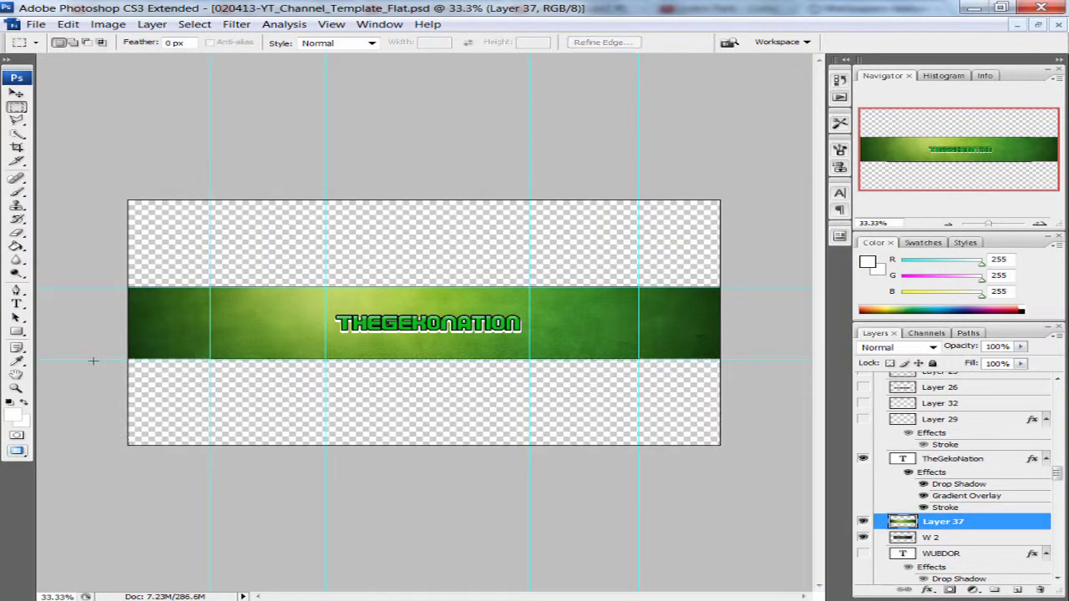
# Set the opacity of the green texture on Layer 37 to 64%.
pyautogui.hotkey('ctrl', '+')
pyautogui.hotkey('ctrl', '+')
pyautogui.click(995, 345)
pyautogui.write('52')
pyautogui.press('Return')
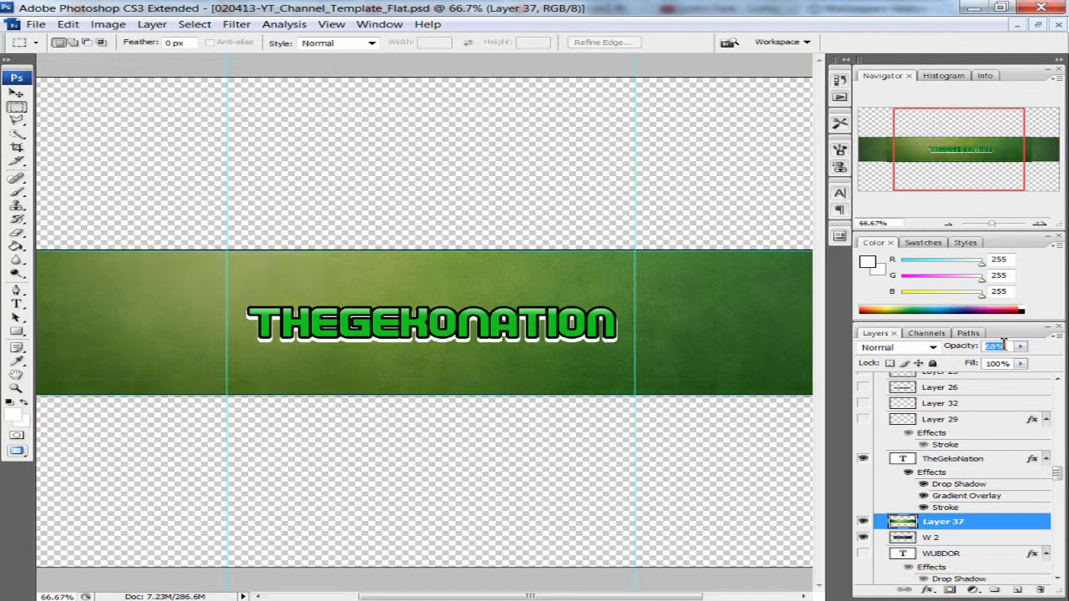
# Apply a Hue/Saturation adjustment to Layer 37 with hue +15 and saturation +15.
pyautogui.click(108, 23)
pyautogui.moveTo(250, 62)
pyautogui.click(418, 191)
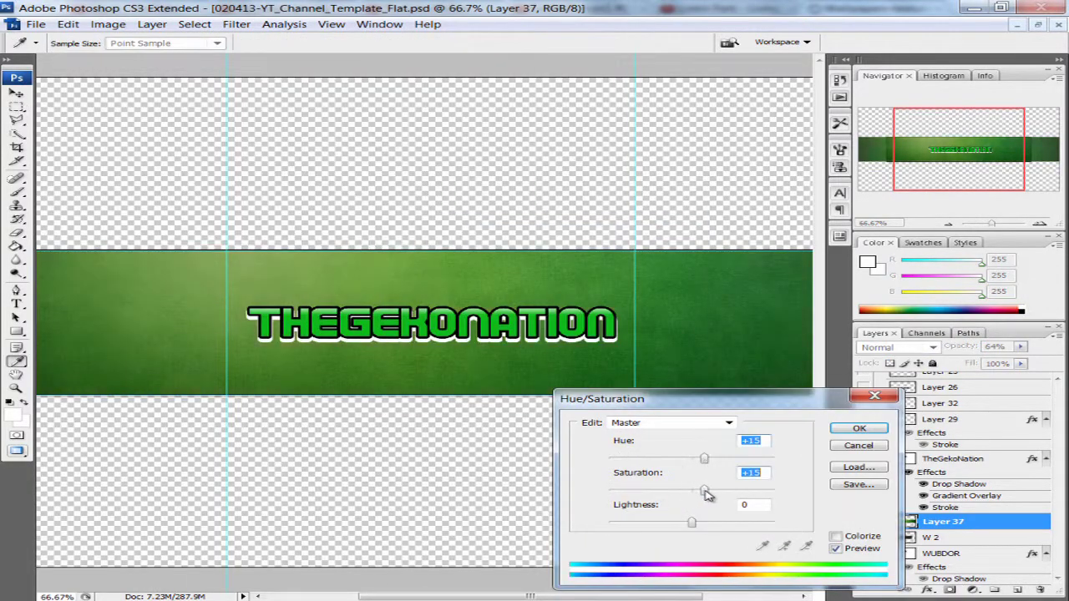
pyautogui.press('Return')
# Copy the CC Pack group from BaaZx Exclusive Pack.psd into the channel template and expand it.
pyautogui.click(1037, 25)
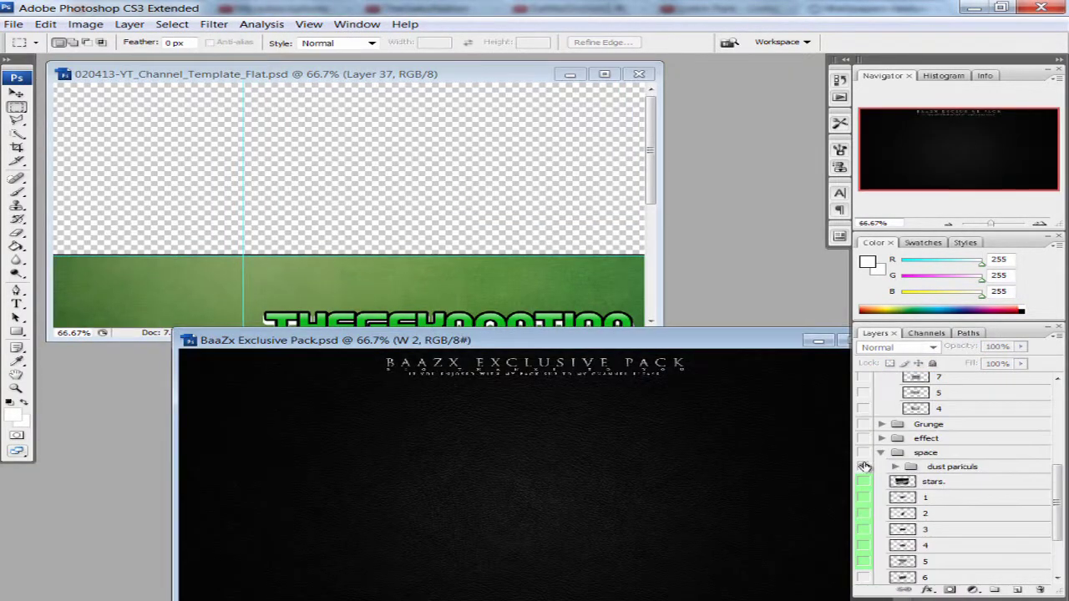
pyautogui.click(880, 452)
pyautogui.click(881, 422)
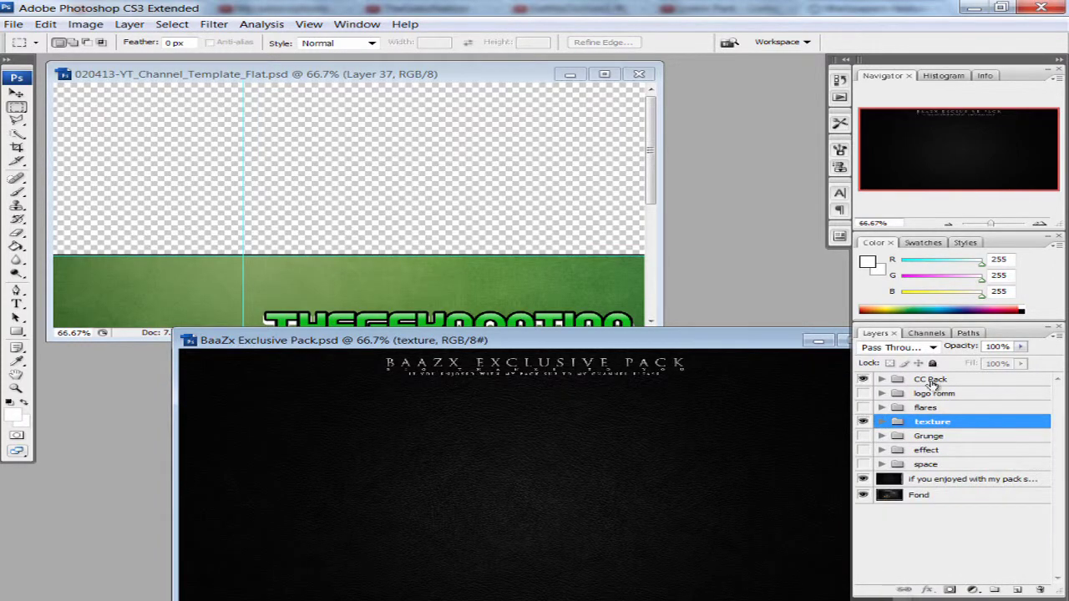
pyautogui.moveTo(933, 381); pyautogui.dragTo(351, 167)
pyautogui.click(895, 577)
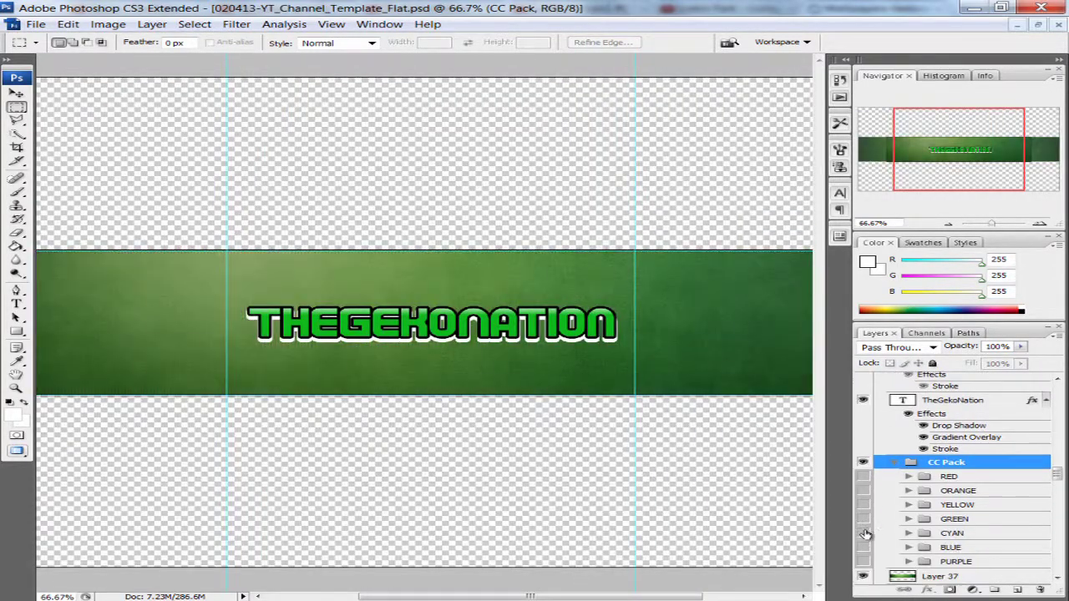
# Move the CC Pack group above the TheGekoNation text layer, hide it and collapse it.
pyautogui.hotkey('ctrl', ']')
pyautogui.click(864, 400)
pyautogui.click(896, 400)
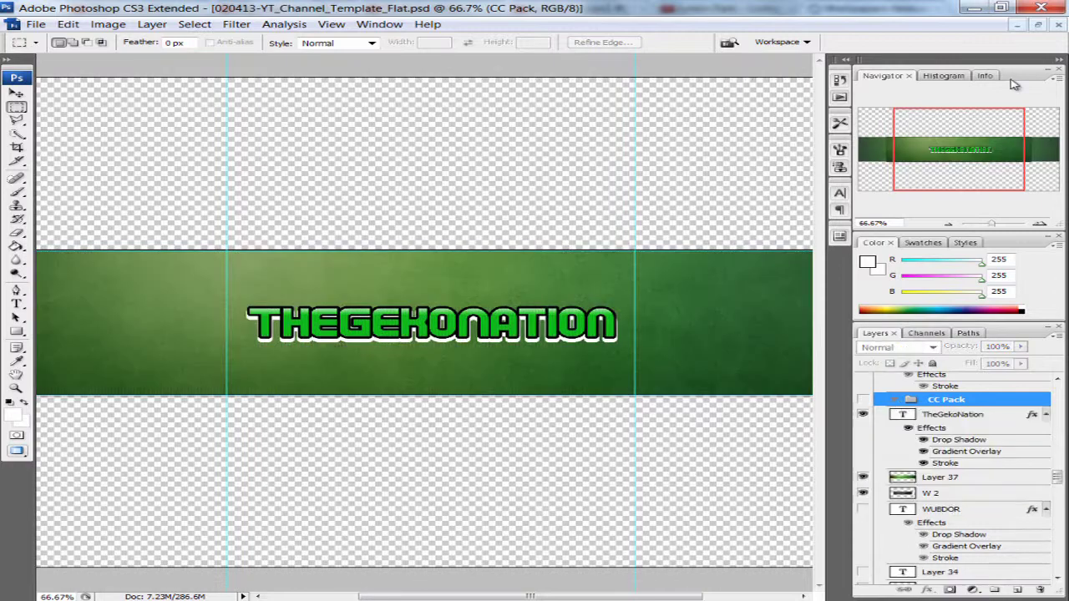
# Copy the stars. layer from the BaaZx pack into the channel template and raise it near the top of the layer stack.
pyautogui.click(1038, 24)
pyautogui.click(863, 493)
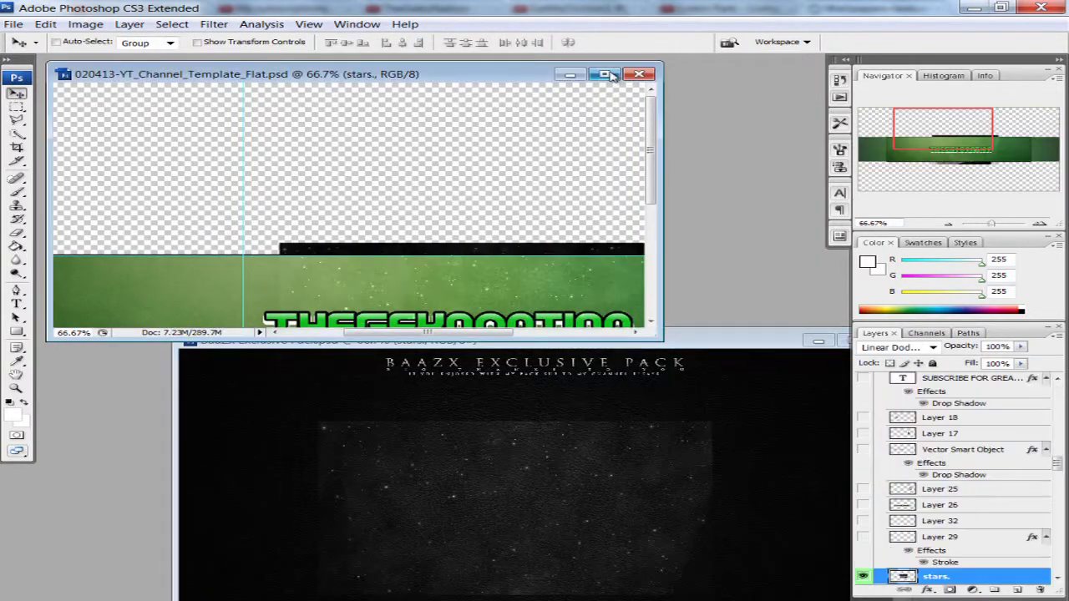
pyautogui.click(604, 73)
pyautogui.scroll(3, 961, 442)
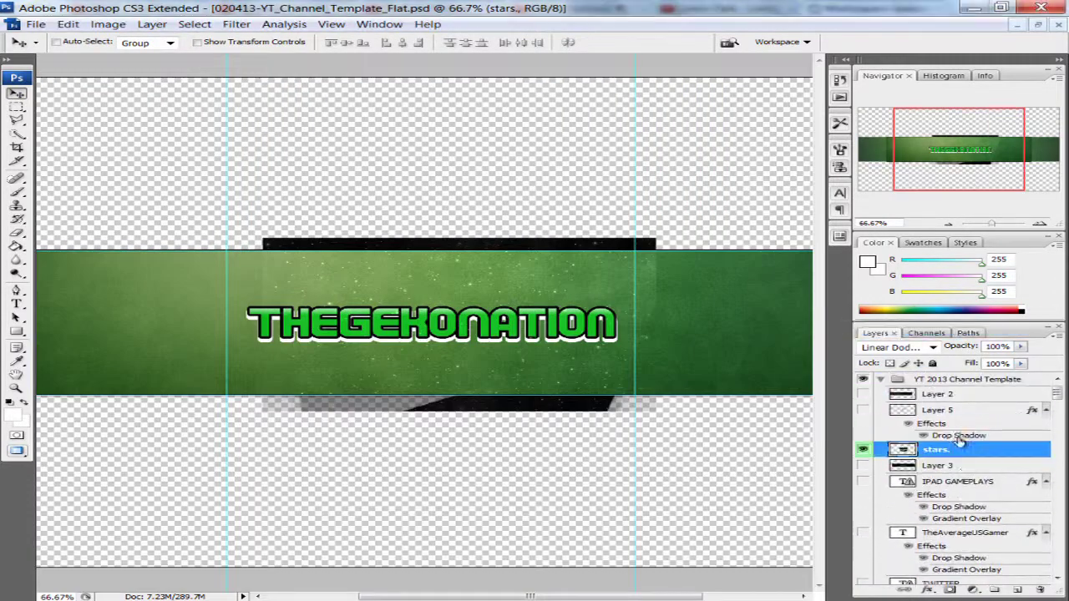
# Shift the stars. layer to the banner's right end and place a duplicate of it over the middle.
pyautogui.scroll(-2, 960, 443)
pyautogui.hscroll(3, 683, 369)
pyautogui.hotkey('ctrl', '-')
pyautogui.hotkey('ctrl', '-')
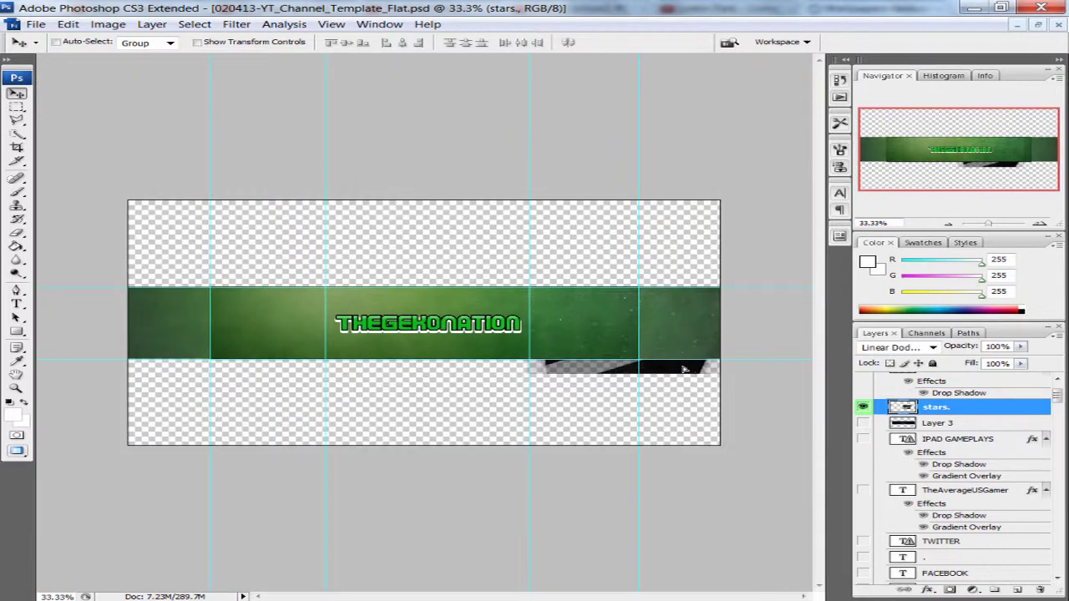
pyautogui.hotkey('ctrl', '+')
pyautogui.hotkey('ctrl', 'j')
pyautogui.moveTo(797, 311); pyautogui.dragTo(396, 309)
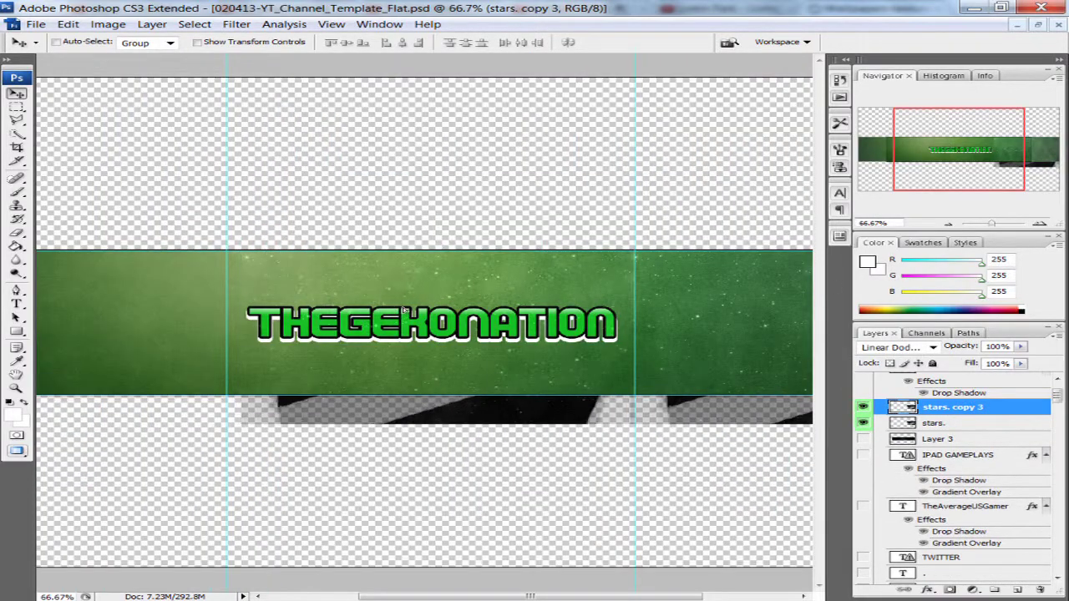
# Duplicate the stars again to cover the banner's left part and trim the star layers outside the banner guides.
pyautogui.rightClick(952, 406)
pyautogui.click(919, 208)
pyautogui.press('Return')
pyautogui.hscroll(-3, 423, 322)
pyautogui.hotkey('ctrl', '-')
pyautogui.hotkey('ctrl', '-')
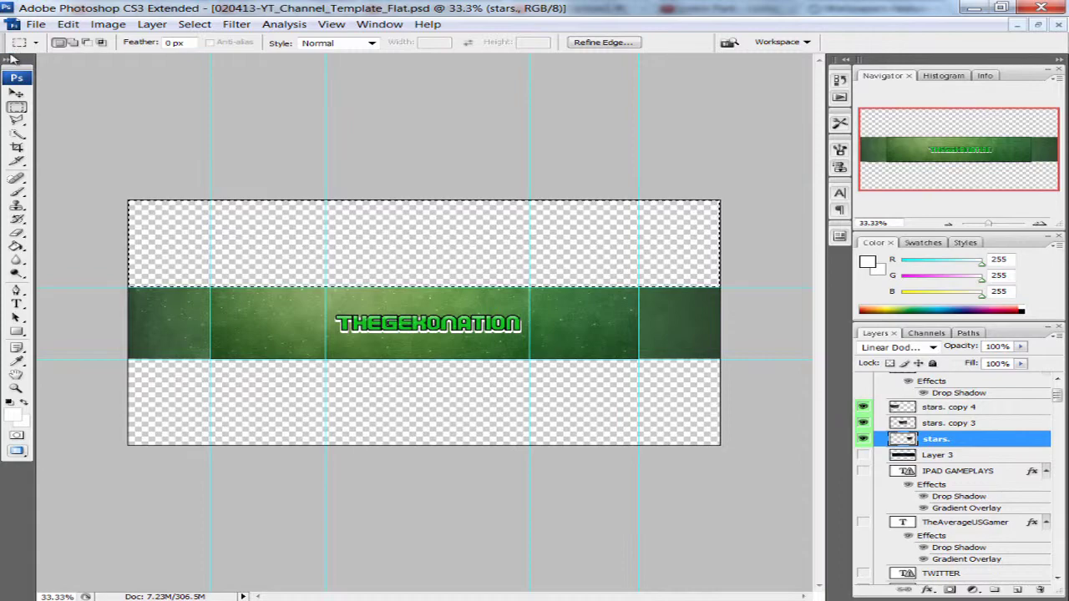
pyautogui.hotkey('ctrl', 'd')
pyautogui.hotkey('ctrl', '+')
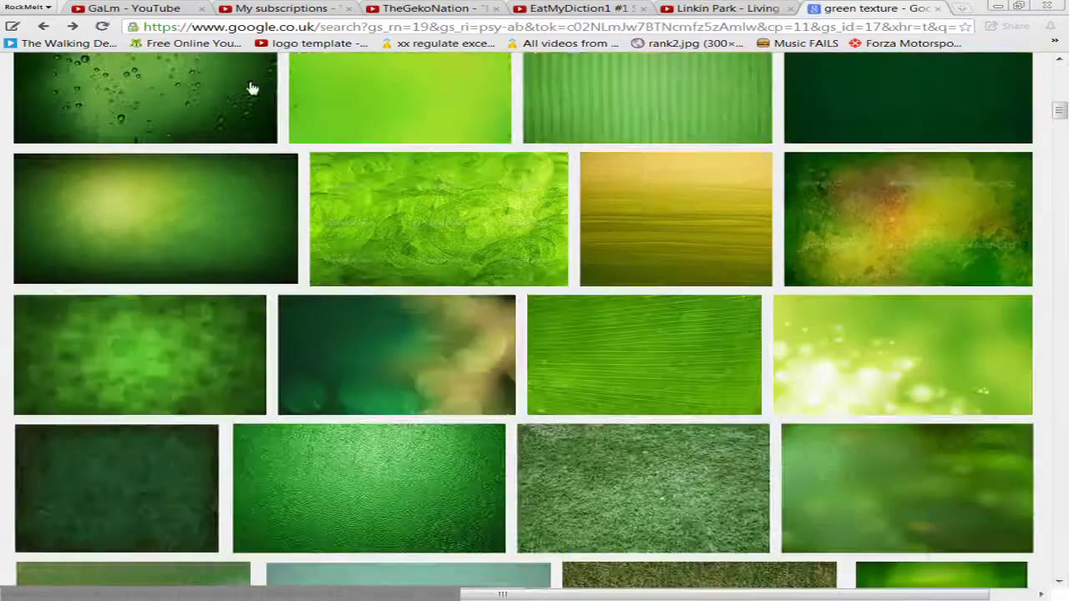
# Search Google Images for a green space texture and bring the chosen image into the template.
pyautogui.scroll(5, 251, 88)
pyautogui.doubleClick(242, 102)
pyautogui.write('space texture')
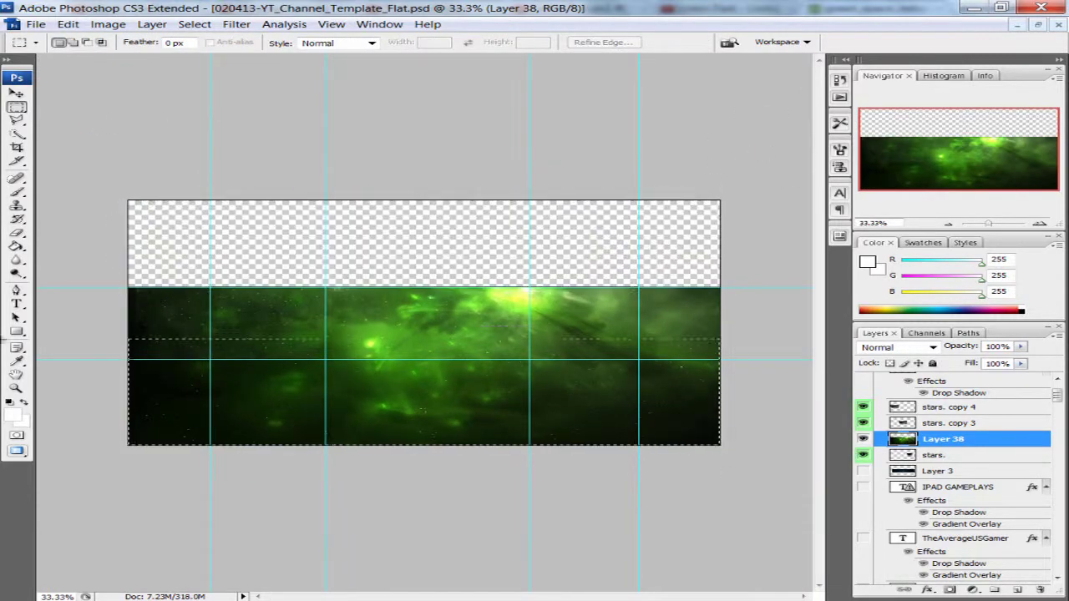
# Finish trimming the space texture on Layer 38 to the banner and move it beneath all the stars layers.
pyautogui.hotkey('ctrl', 'd')
pyautogui.hotkey('ctrl', '+')
pyautogui.hotkey('ctrl', '[')
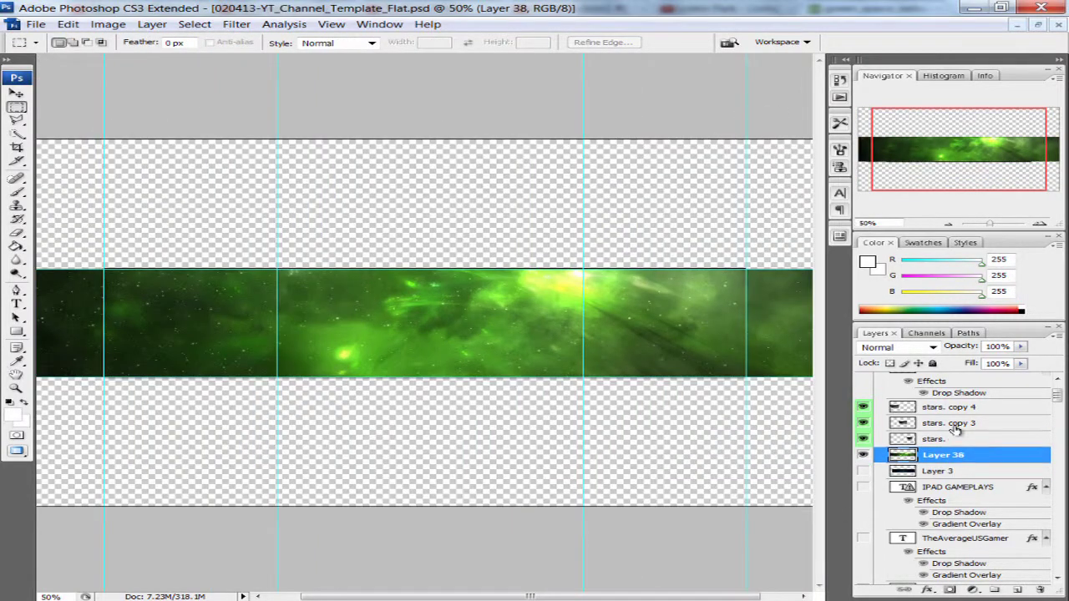
# Try the Lighten blend mode at 69% opacity on Layer 38.
pyautogui.scroll(-1, 952, 468)
pyautogui.moveTo(1020, 347); pyautogui.dragTo(1008, 349)
pyautogui.hotkey('shift', '+')
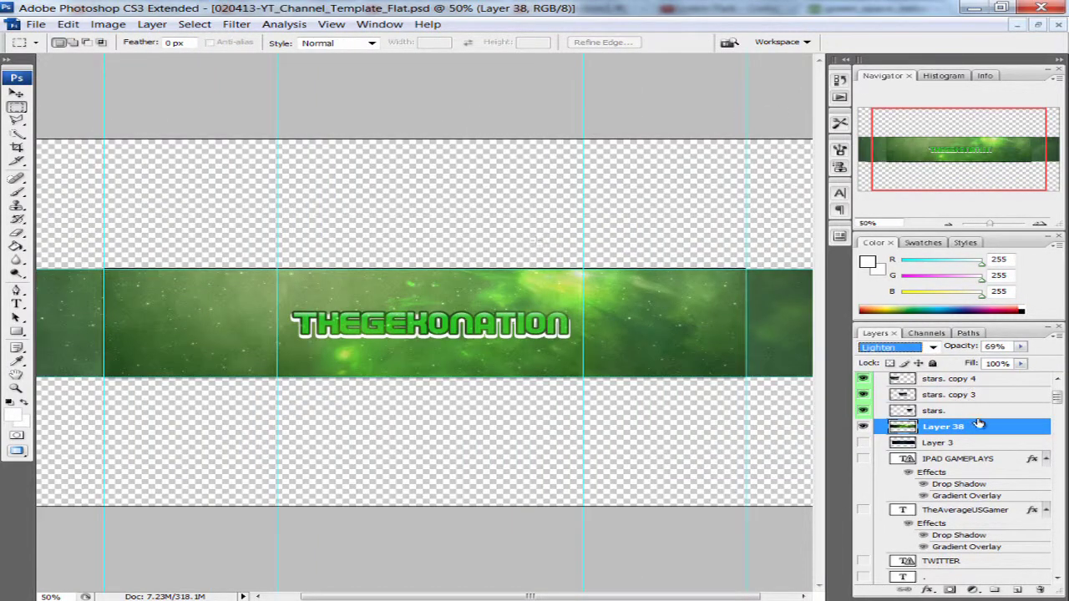
# Move the TheGekoNation text layer above the stars layers.
pyautogui.scroll(-5, 979, 501)
pyautogui.scroll(3, 1015, 505)
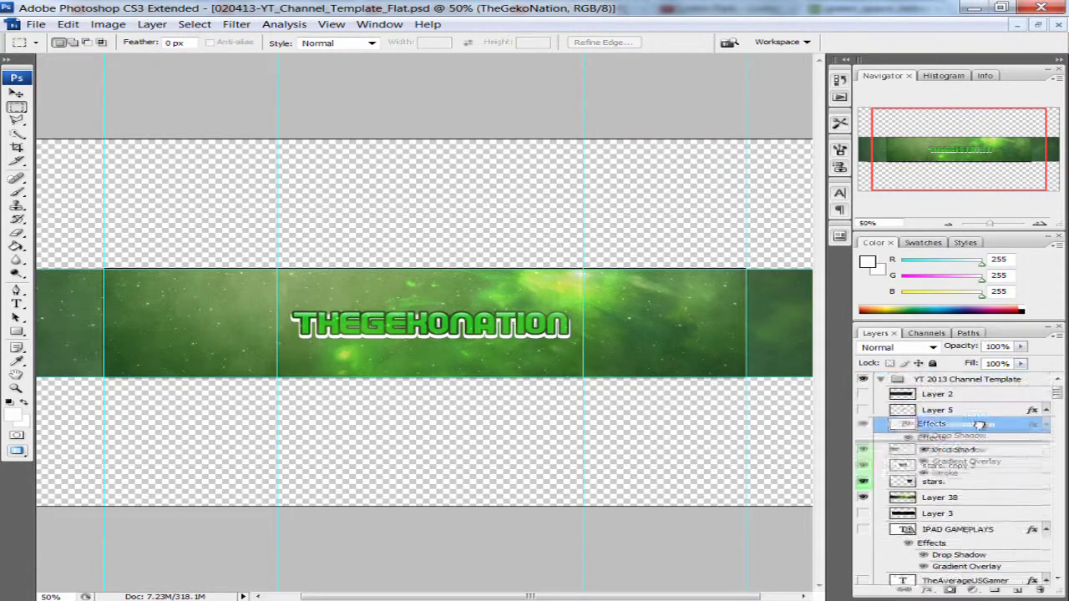
# Set Layer 38's blend mode to Normal and its opacity to 31%.
pyautogui.click(944, 546)
pyautogui.click(911, 346)
pyautogui.click(501, 117)
pyautogui.doubleClick(994, 347)
pyautogui.write('31')
pyautogui.press('Return')
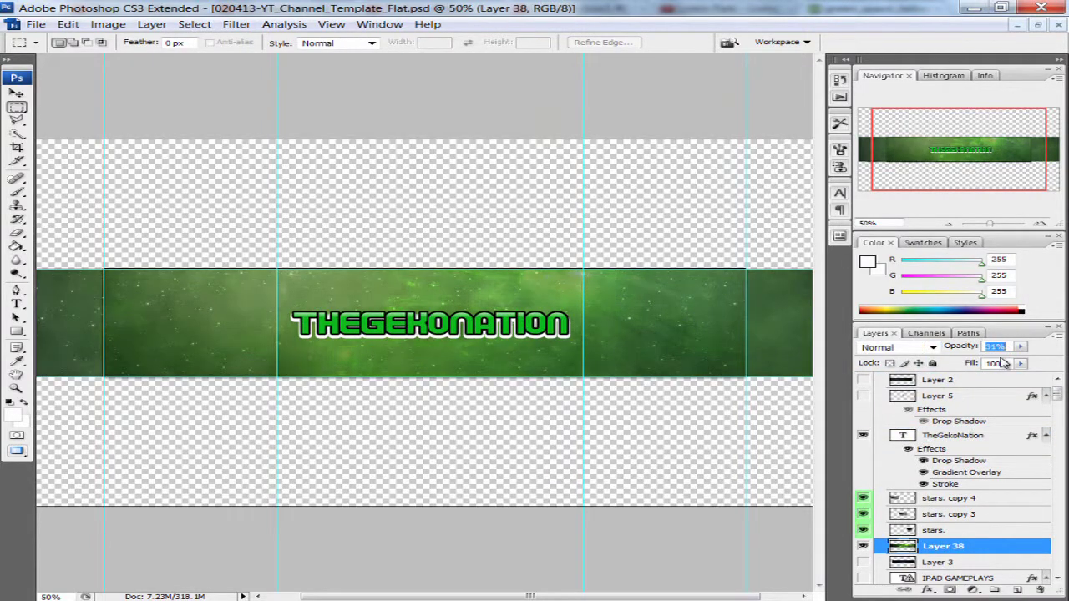
# Set Layer 38's opacity to 17%.
pyautogui.hotkey('ctrl', '+')
pyautogui.hotkey('ctrl', '+')
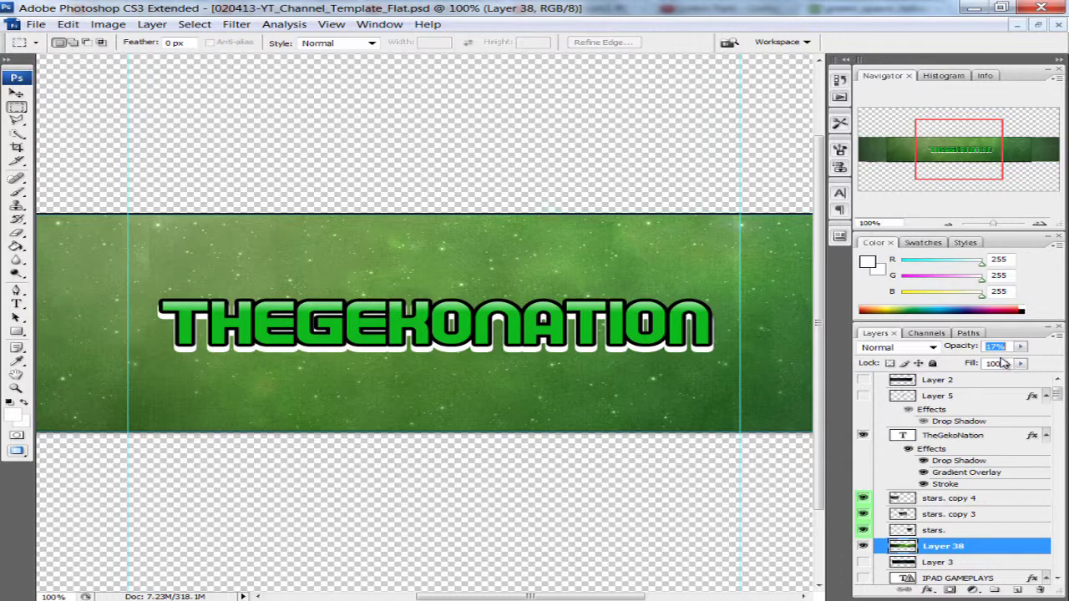
pyautogui.scroll(-3, 960, 468)
pyautogui.scroll(3, 960, 468)
# Change TheGekoNation text's gradient overlay to a custom bright green to yellow-green gradient, moving the lighter colour stop inward.
pyautogui.click(960, 449)
pyautogui.doubleClick(966, 486)
pyautogui.click(735, 334)
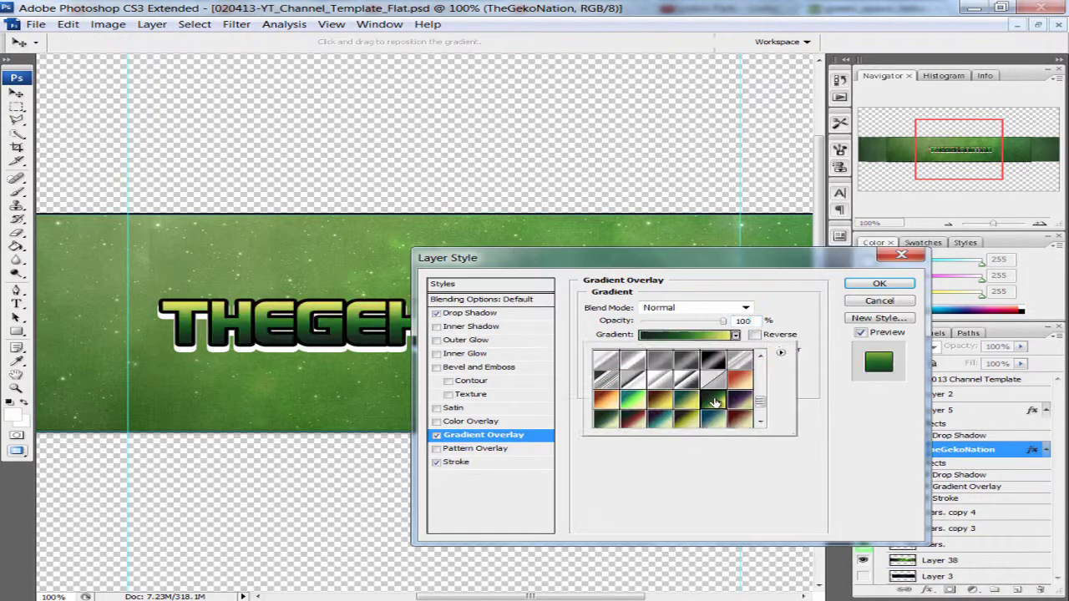
pyautogui.click(686, 368)
pyautogui.scroll(-2, 708, 372)
pyautogui.press('Return')
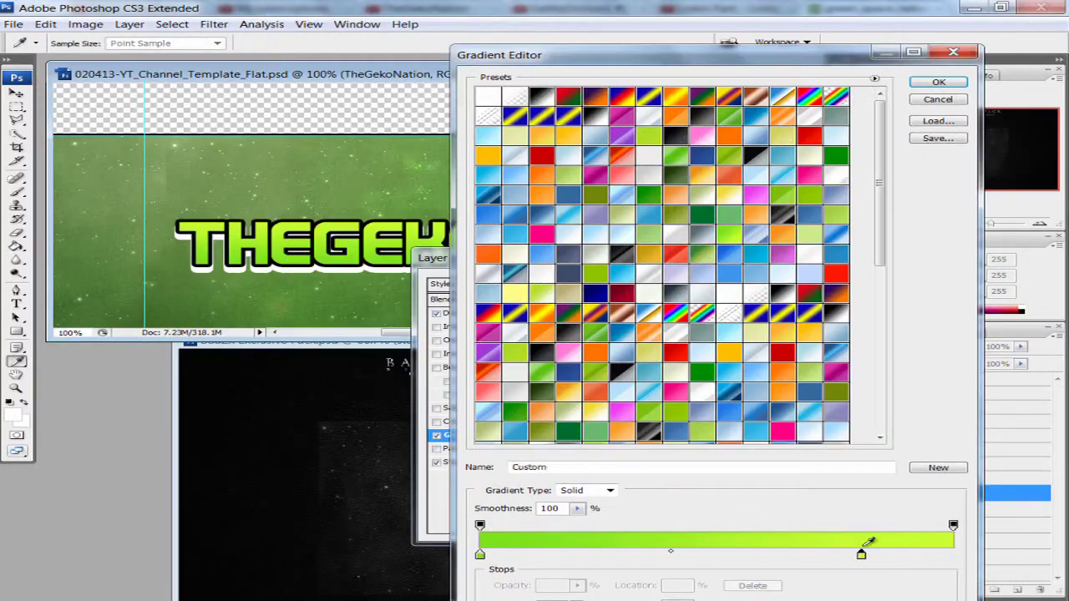
pyautogui.moveTo(863, 551); pyautogui.dragTo(803, 551)
pyautogui.click(939, 82)
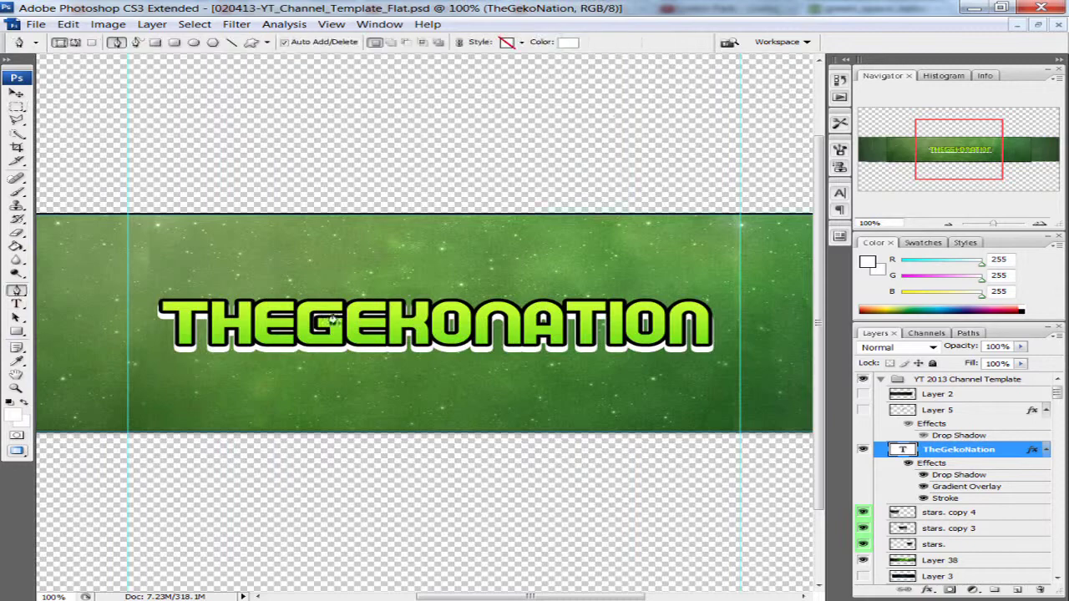
# Enlarge the TheGekoNation text to 26 pt.
pyautogui.click(15, 303)
pyautogui.hotkey('ctrl', 'a')
pyautogui.hotkey('ctrl', 'Return')
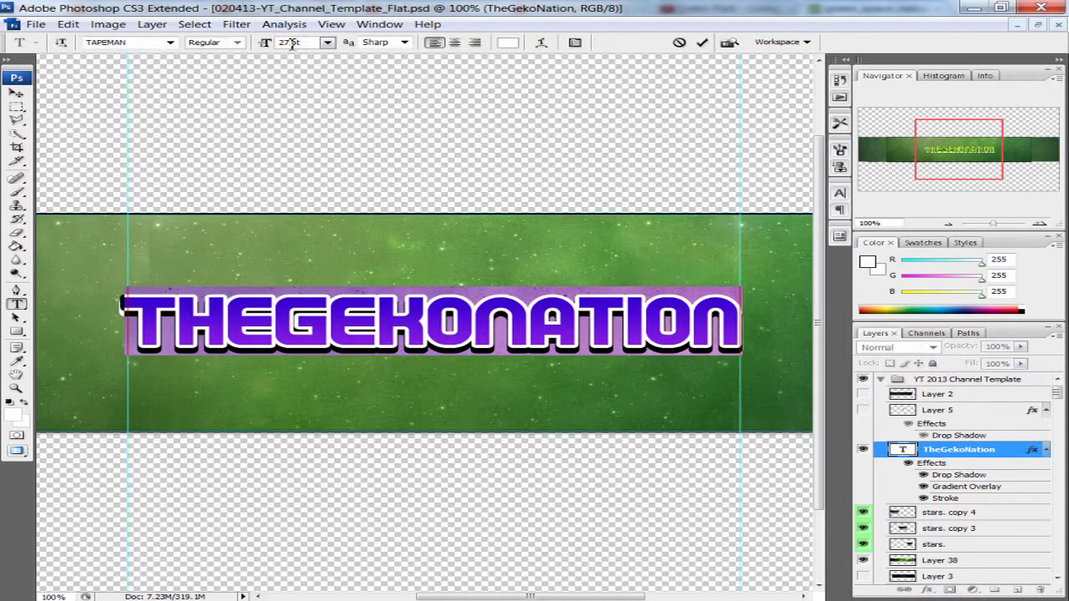
pyautogui.hotkey('ctrl', 'Return')
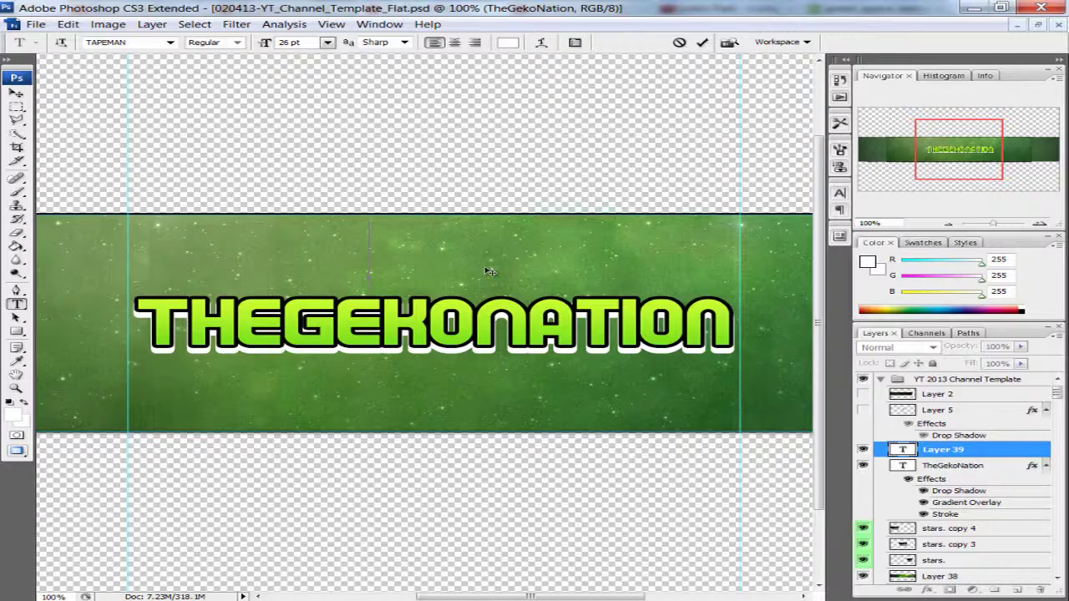
# Add the tagline "Impossible is Nothing" in 12 pt Sugar Ray and place it beneath the right end of TheGekoNation.
pyautogui.write('Impossible is Nothing')
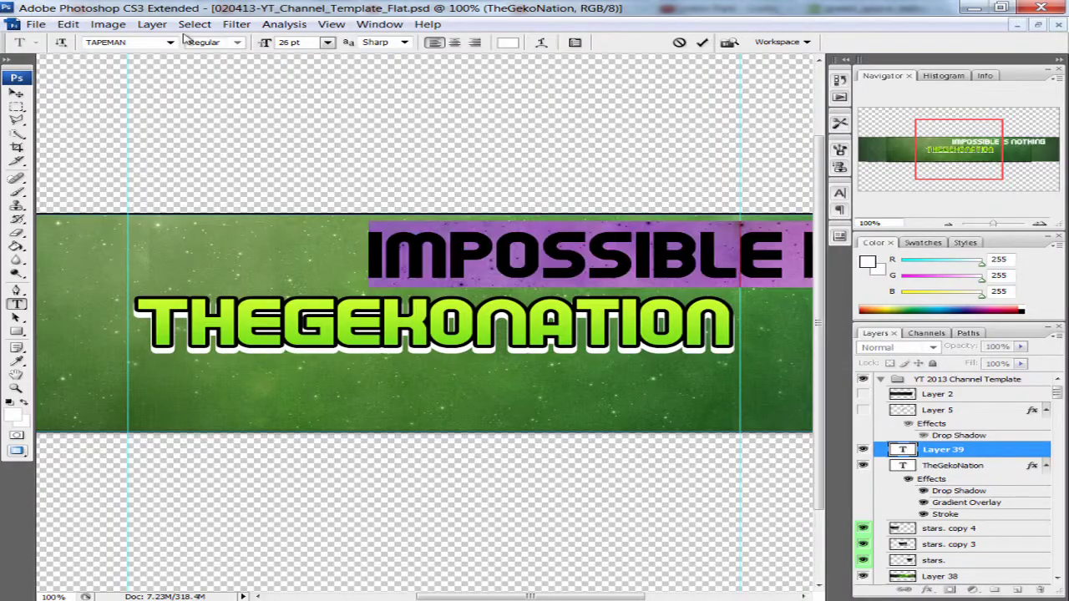
pyautogui.press('Down')
pyautogui.press('Down')
pyautogui.press('Down')
pyautogui.press('Down')
pyautogui.press('Down')
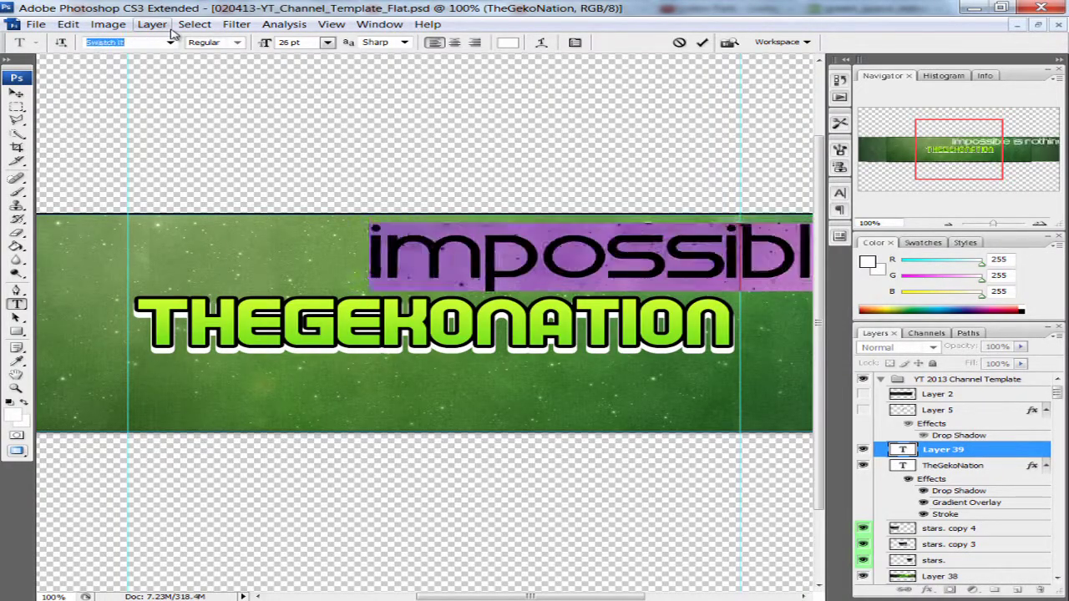
pyautogui.click(289, 42)
pyautogui.write('12')
pyautogui.press('Return')
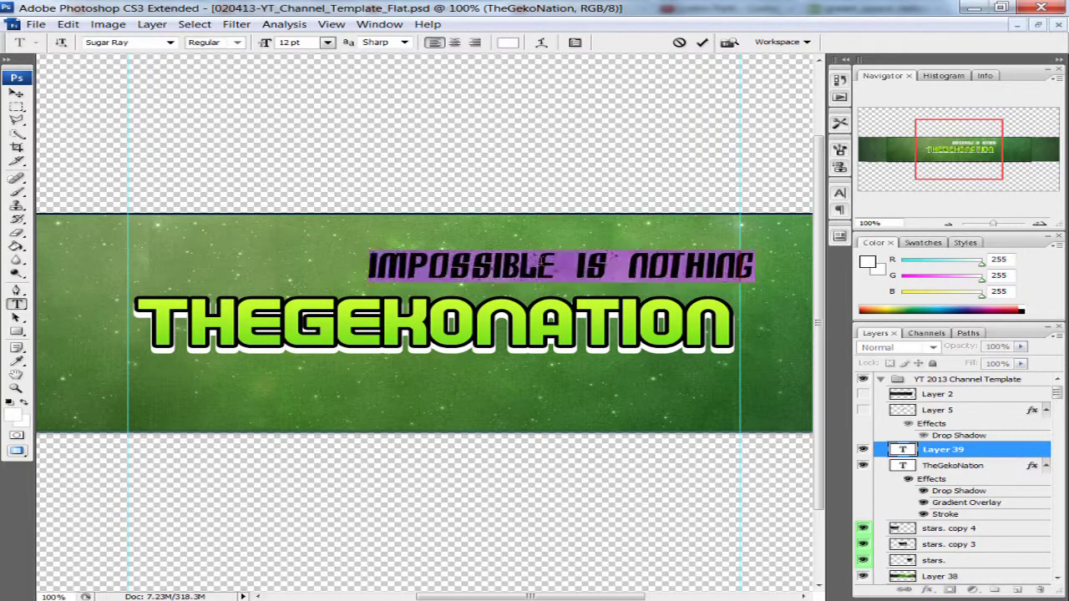
pyautogui.click(15, 92)
pyautogui.moveTo(480, 270); pyautogui.dragTo(621, 361)
# Add a black Multiply drop shadow at 75% opacity to the tagline, with increased spread and size.
pyautogui.rightClick(943, 451)
pyautogui.click(906, 81)
pyautogui.click(441, 324)
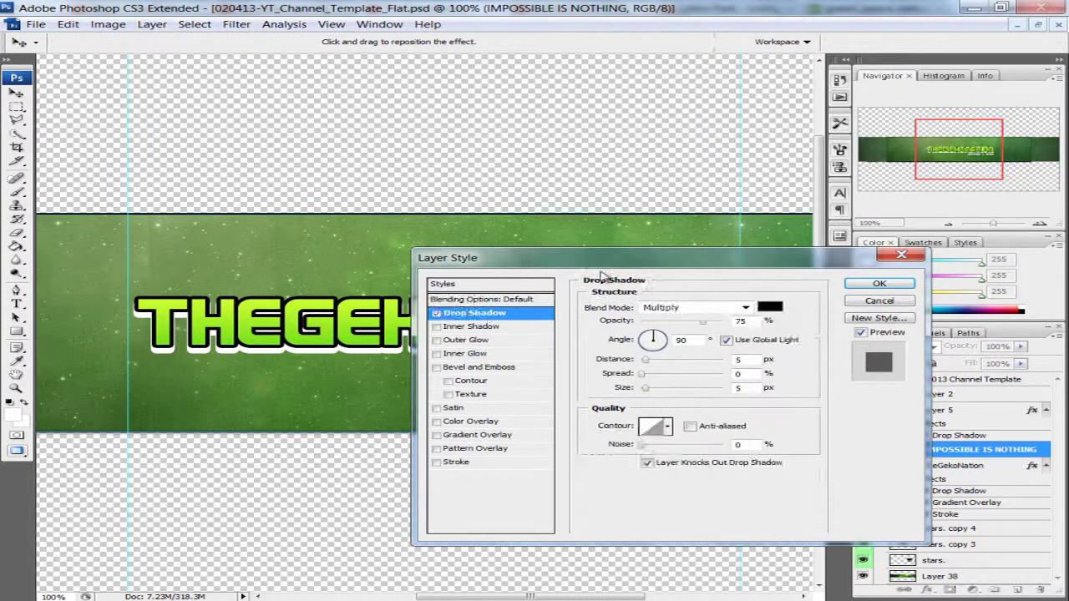
pyautogui.moveTo(477, 258); pyautogui.dragTo(576, 394)
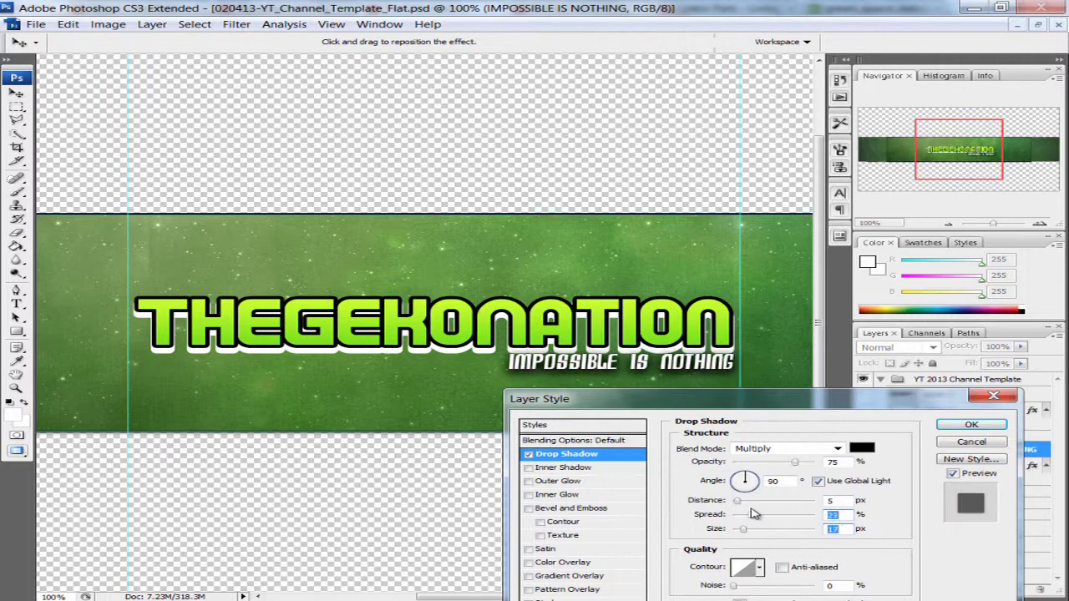
# Apply a gradient overlay to the tagline, trying several presets and settling on the yellow-green to white one.
pyautogui.click(563, 576)
pyautogui.click(826, 476)
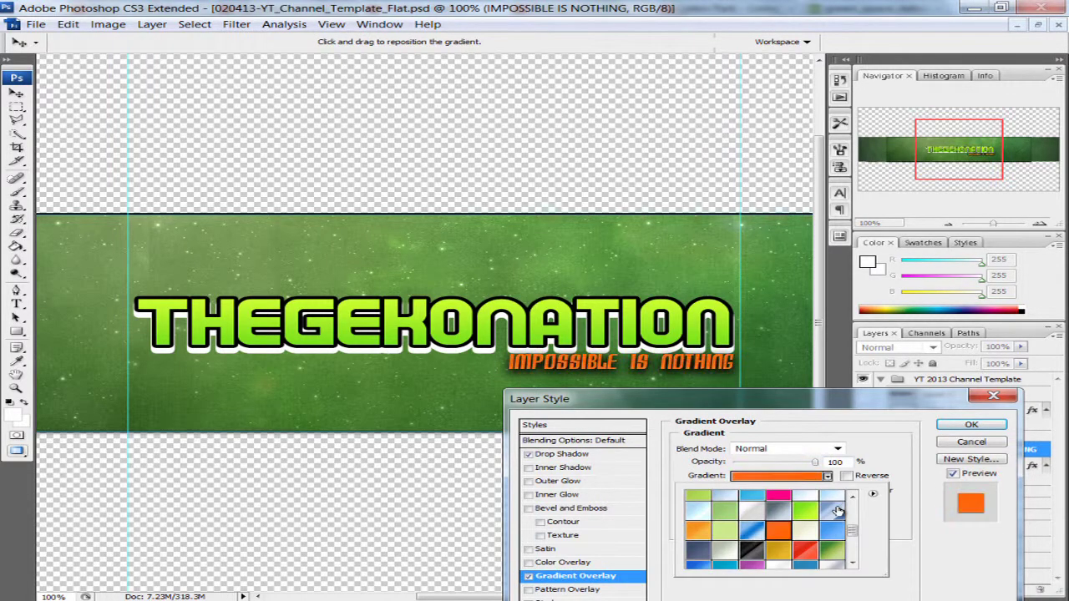
pyautogui.click(838, 511)
pyautogui.scroll(-3, 821, 553)
pyautogui.scroll(2, 714, 506)
pyautogui.click(706, 511)
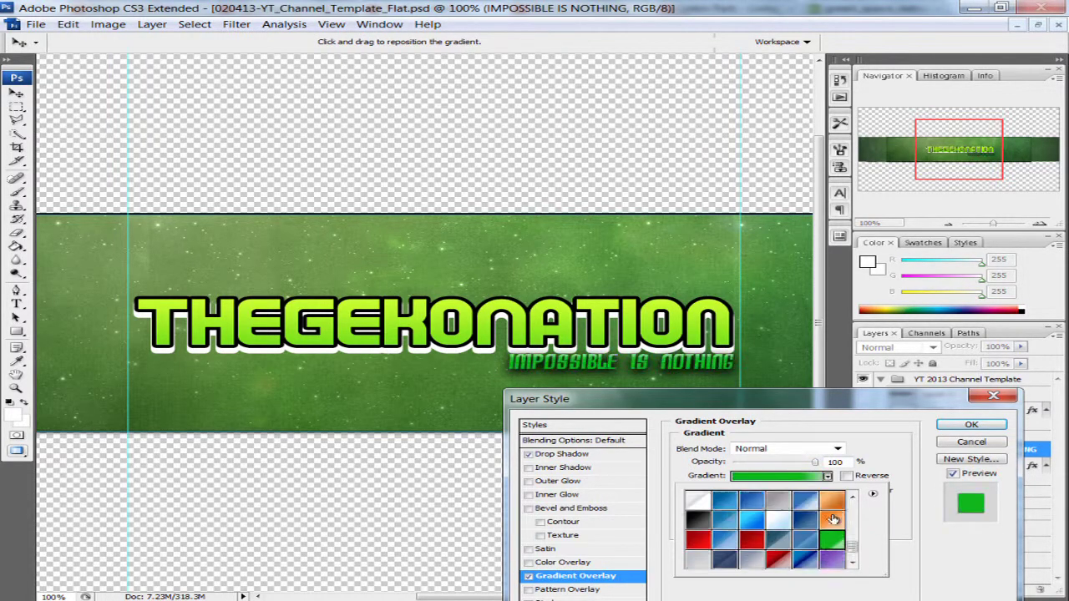
pyautogui.scroll(2, 705, 511)
pyautogui.click(701, 513)
pyautogui.scroll(2, 702, 514)
pyautogui.click(700, 516)
pyautogui.scroll(2, 700, 516)
pyautogui.click(699, 519)
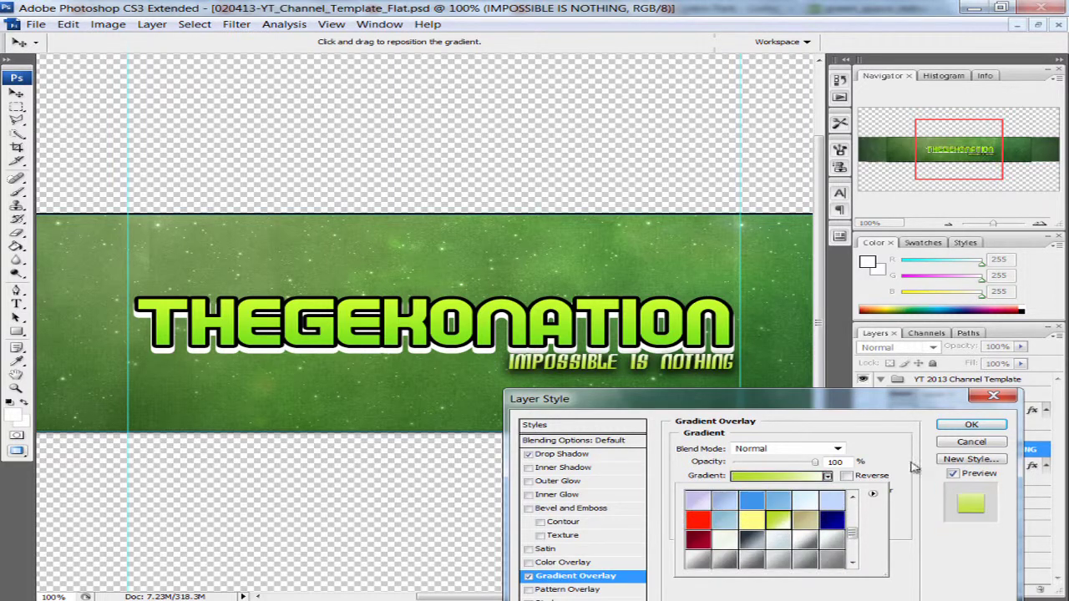
pyautogui.press('Return')
pyautogui.press('Return')
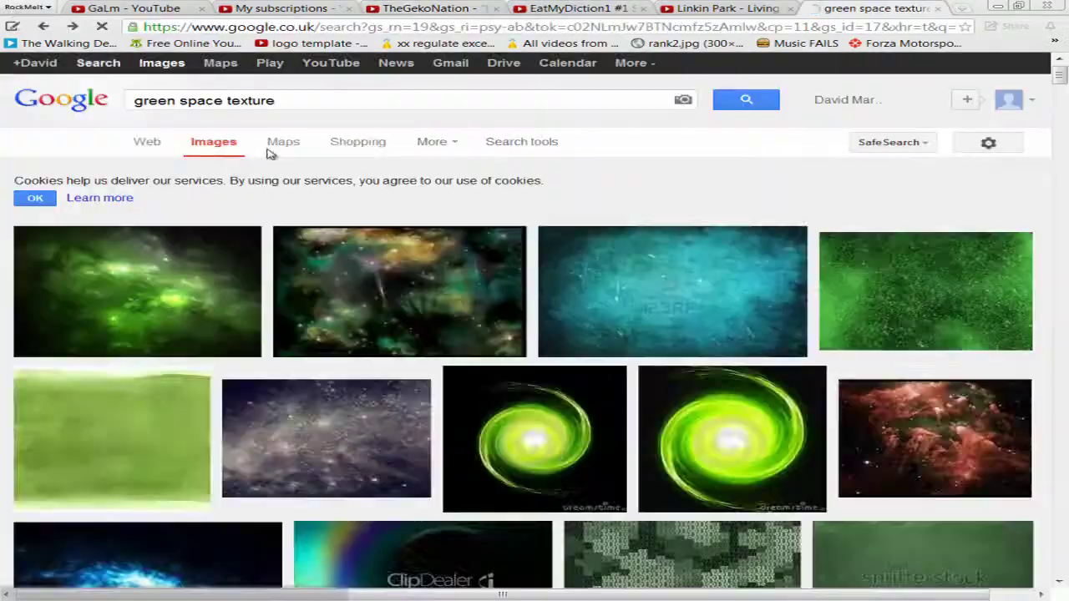
# Search Google Images in the browser for SUN BURST EFFECT and bring the black-and-white sunburst picture into the banner document.
pyautogui.write('SUN BURST EFFECT')
pyautogui.press('Return')
pyautogui.scroll(-2, 861, 376)
pyautogui.scroll(-10, 840, 358)
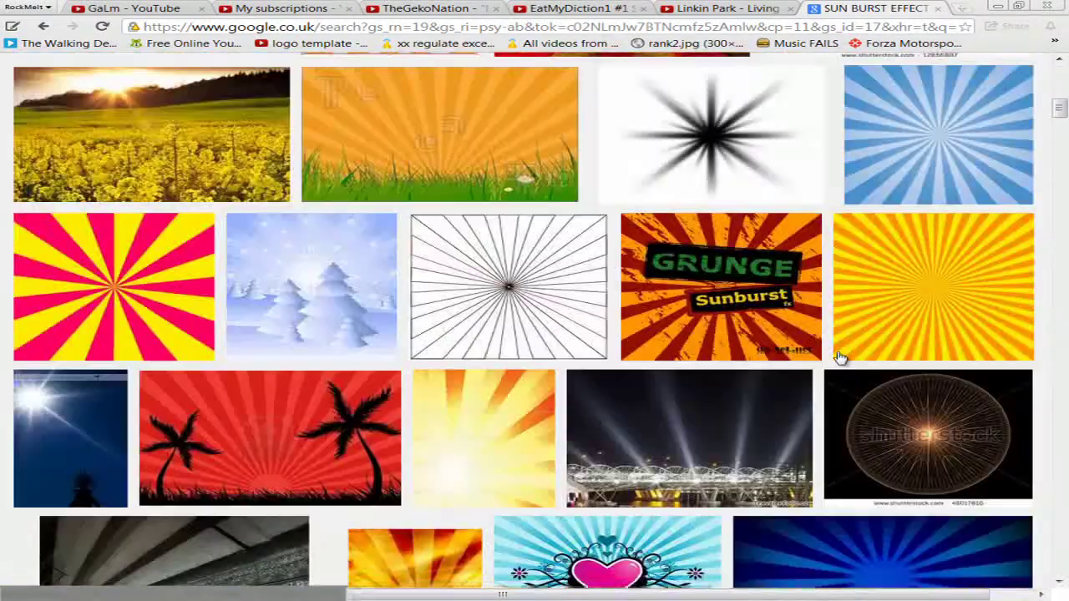
pyautogui.scroll(5, 560, 317)
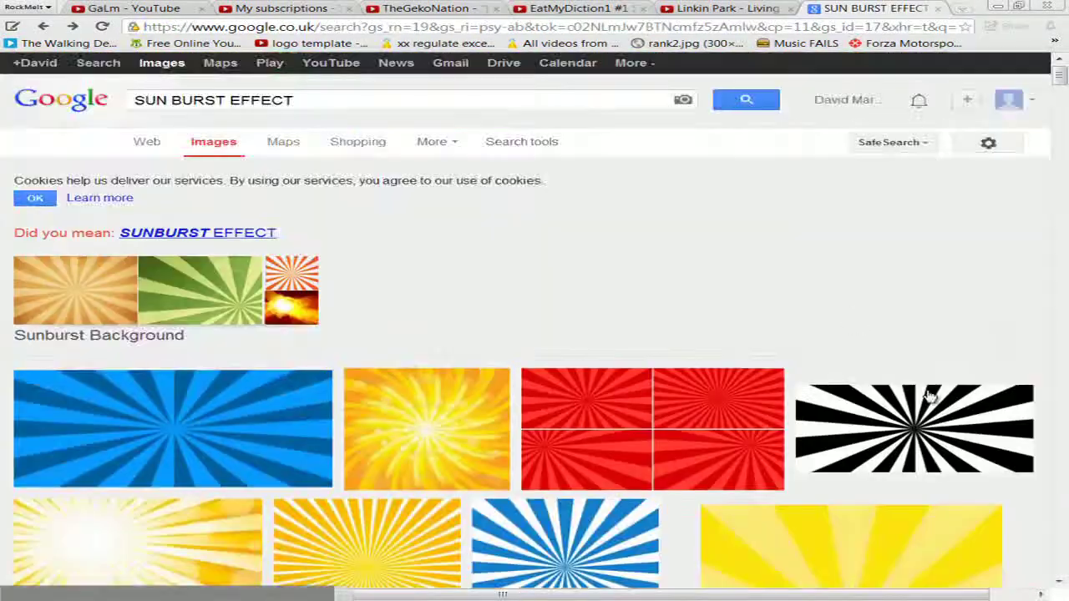
pyautogui.click(929, 396)
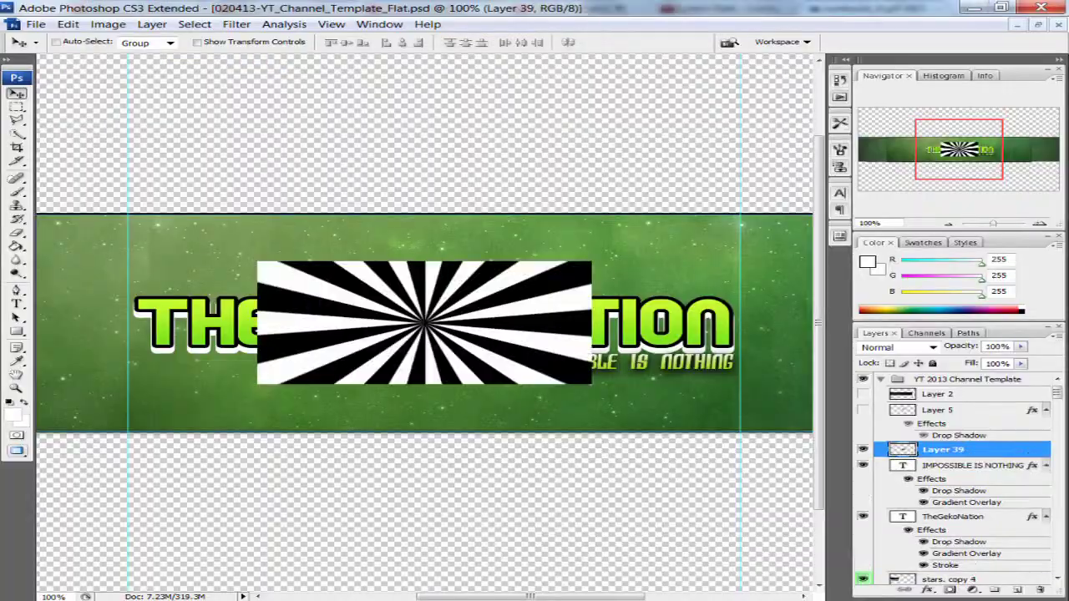
# Enlarge the sunburst to span most of the banner's width and move Layer 39 beneath the TheGekoNation text layer.
pyautogui.hotkey('ctrl', '-')
pyautogui.hotkey('ctrl', '-')
pyautogui.hotkey('ctrl', '-')
pyautogui.moveTo(477, 355); pyautogui.dragTo(643, 442)
pyautogui.press('Return')
pyautogui.hotkey('ctrl', '+')
pyautogui.moveTo(960, 455); pyautogui.dragTo(960, 534)
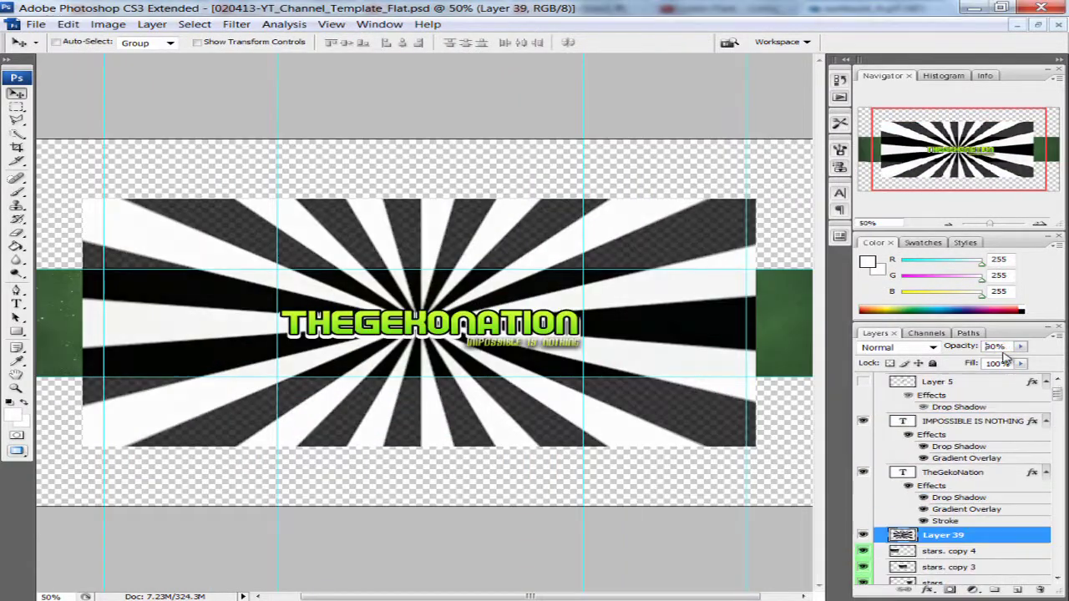
# Set Layer 39's blend mode to Lighten and its opacity to 14%.
pyautogui.moveTo(1020, 345); pyautogui.dragTo(1000, 349)
pyautogui.write('7')
pyautogui.press('Return')
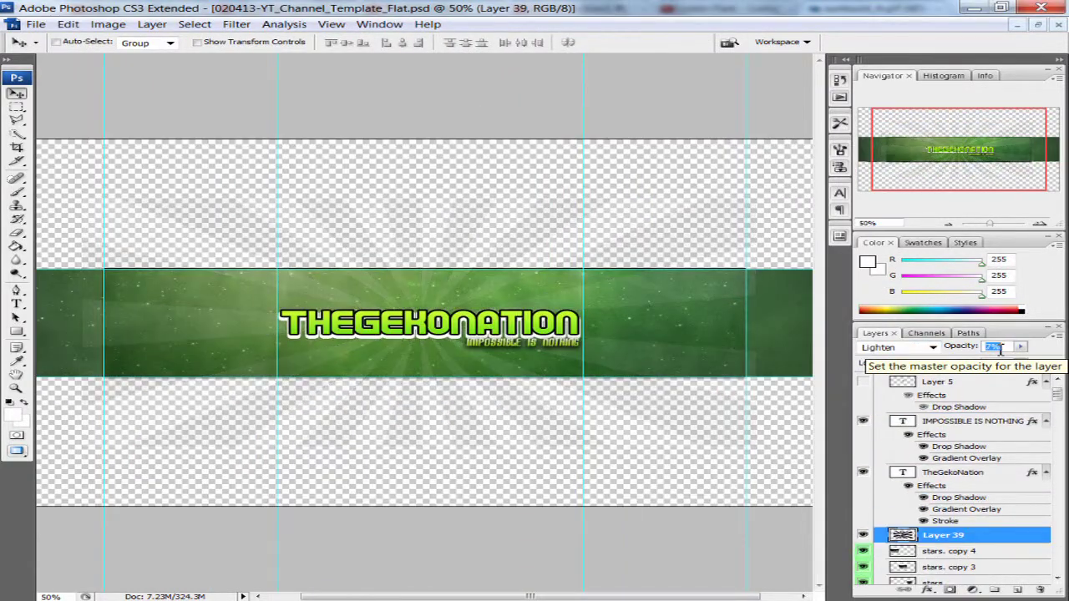
pyautogui.write('14')
pyautogui.press('Return')
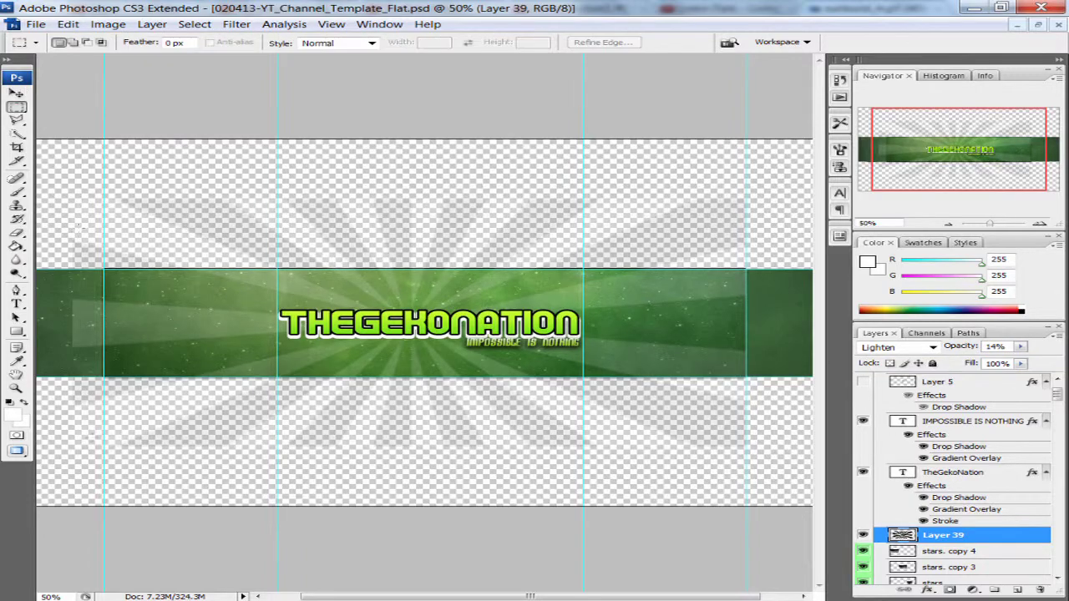
# Erase the parts of the sunburst outside the banner and set Layer 39's opacity to 7%.
pyautogui.moveTo(103, 443); pyautogui.dragTo(48, 127)
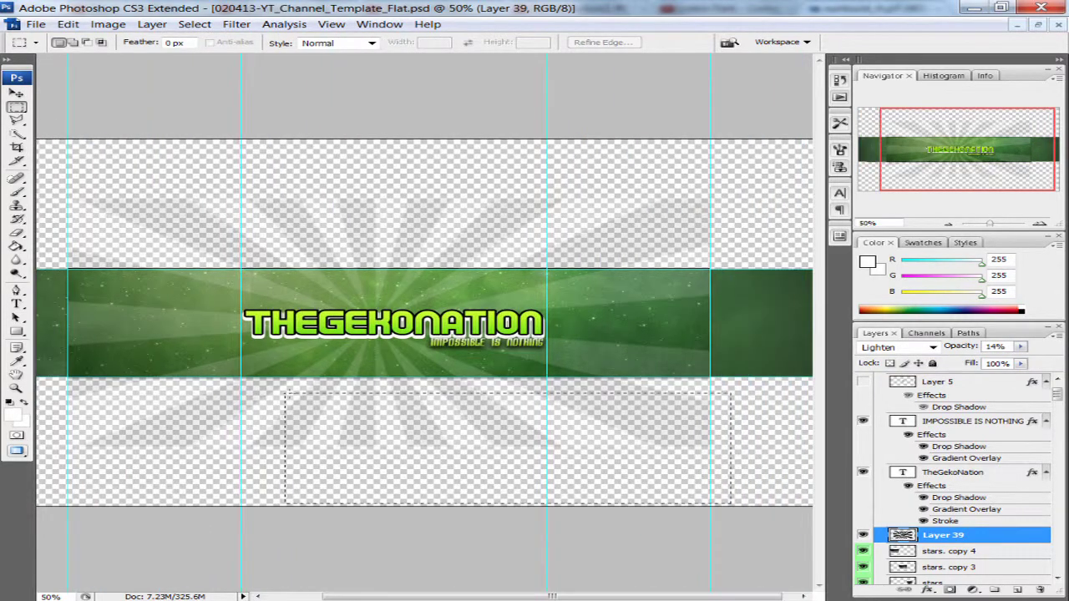
pyautogui.moveTo(731, 505); pyautogui.dragTo(67, 382)
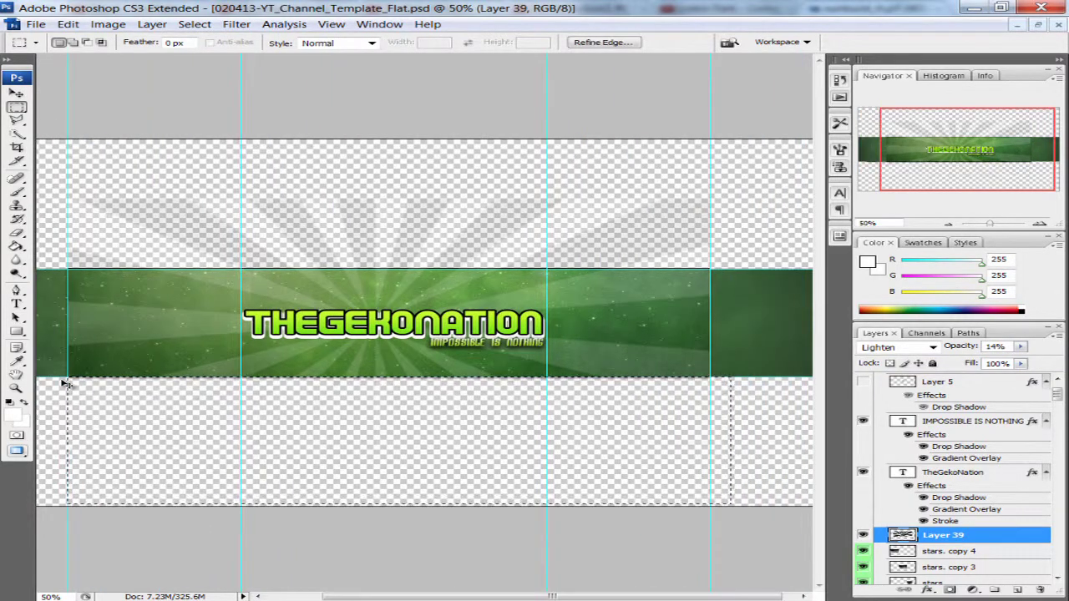
pyautogui.hotkey('ctrl', '+')
pyautogui.write('7')
pyautogui.press('Return')
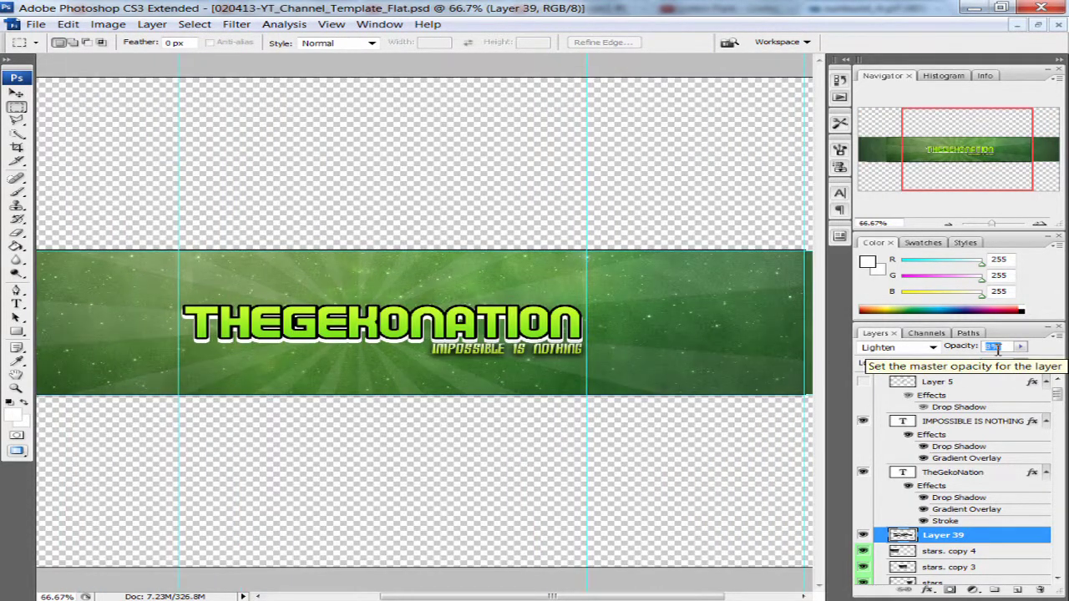
pyautogui.moveTo(622, 589); pyautogui.dragTo(595, 590)
pyautogui.doubleClick(955, 472)
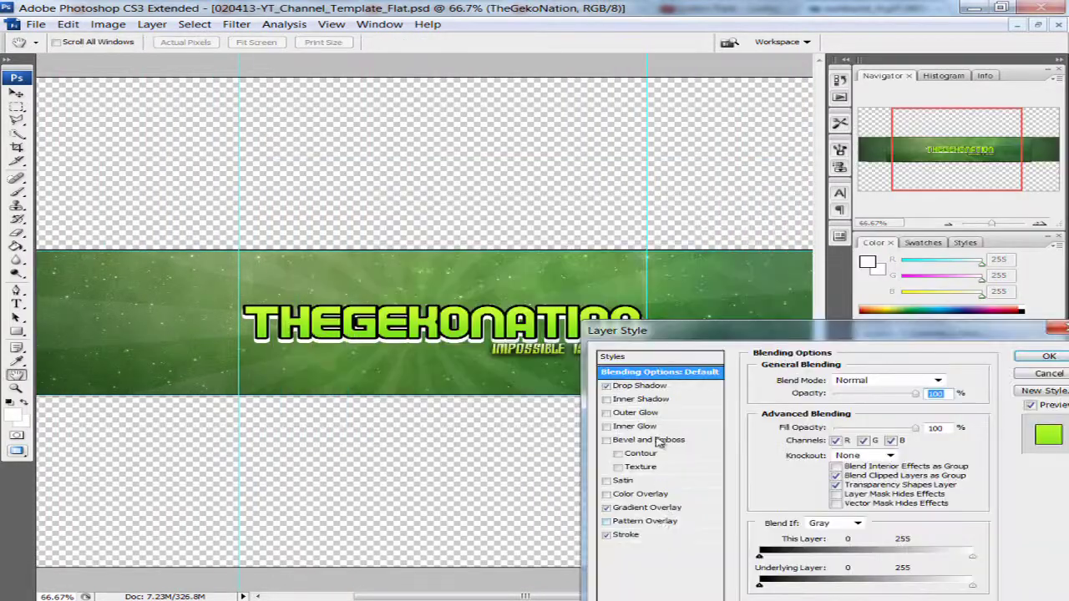
pyautogui.click(660, 561)
pyautogui.moveTo(835, 375); pyautogui.dragTo(523, 161)
pyautogui.click(741, 204)
pyautogui.rightClick(960, 443)
pyautogui.click(902, 91)
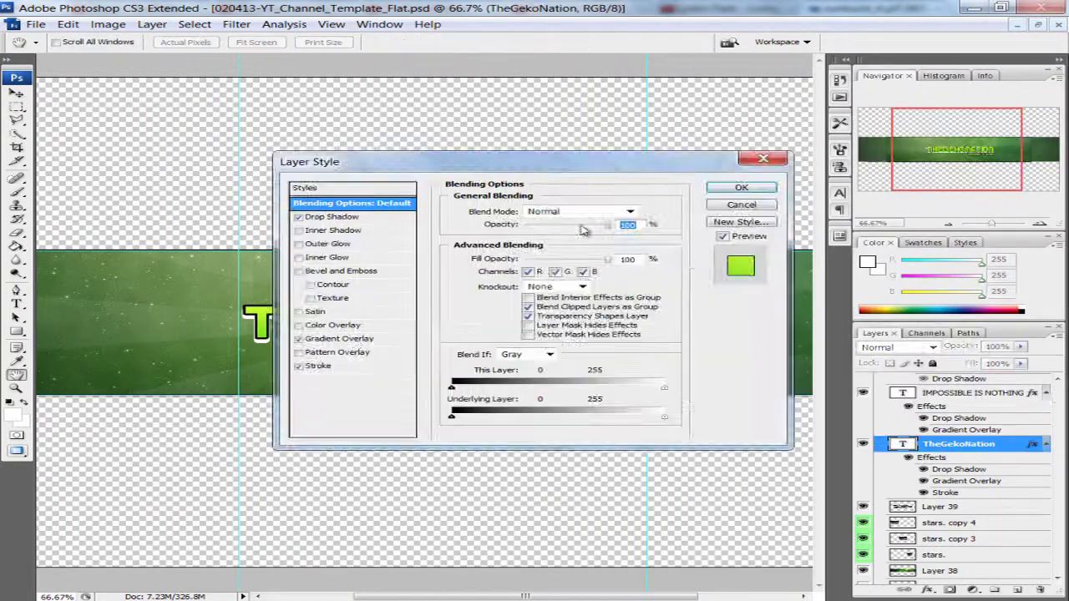
pyautogui.moveTo(417, 172); pyautogui.dragTo(673, 302)
pyautogui.click(605, 482)
pyautogui.doubleClick(759, 443)
pyautogui.press('Escape')
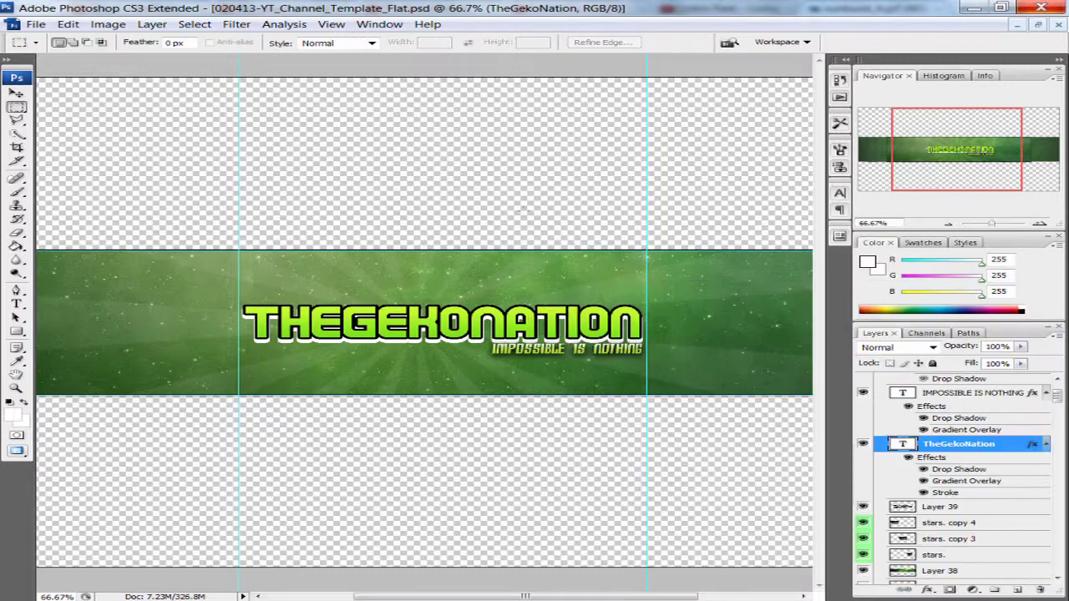
pyautogui.hotkey('alt', 'Tab')
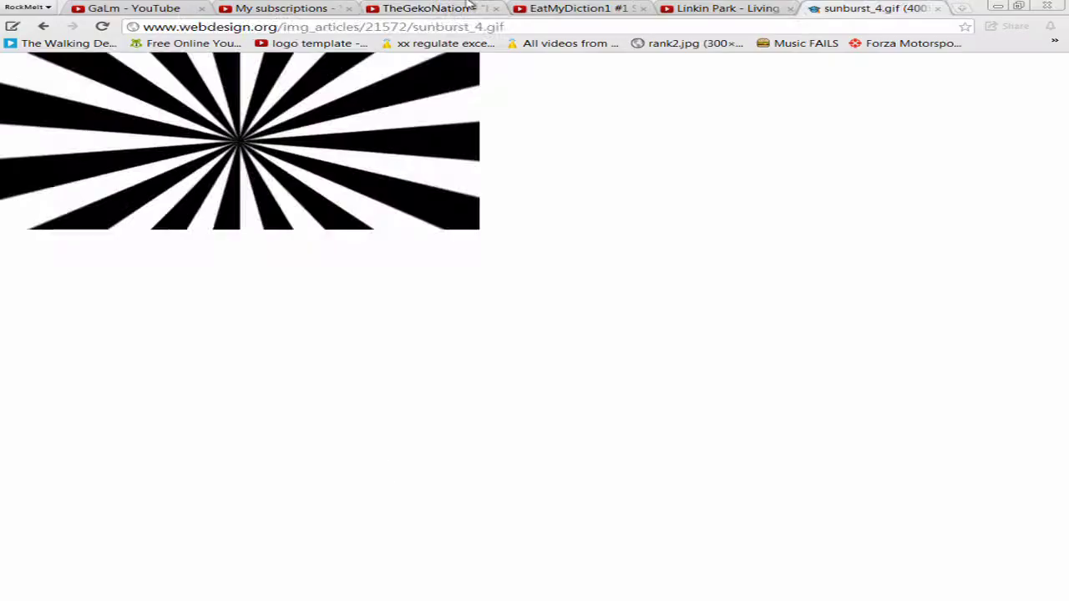
pyautogui.click(435, 7)
pyautogui.click(396, 233)
pyautogui.hotkey('alt', 'Tab')
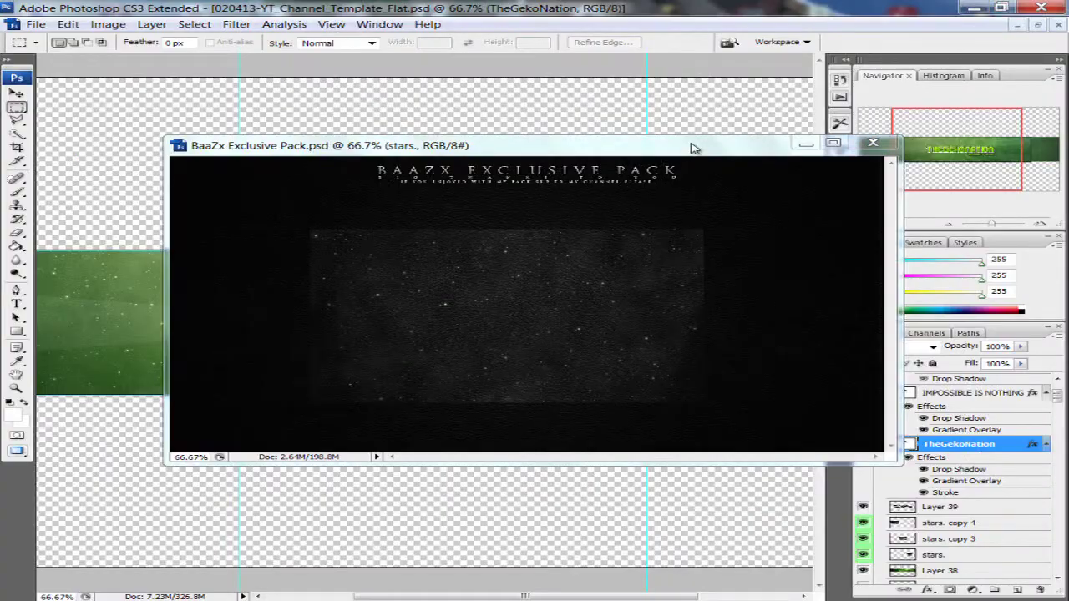
# In BaaZx Exclusive Pack.psd, hide the stars layer and show and select nebula layer 8 in the space group.
pyautogui.press('v')
pyautogui.click(746, 170)
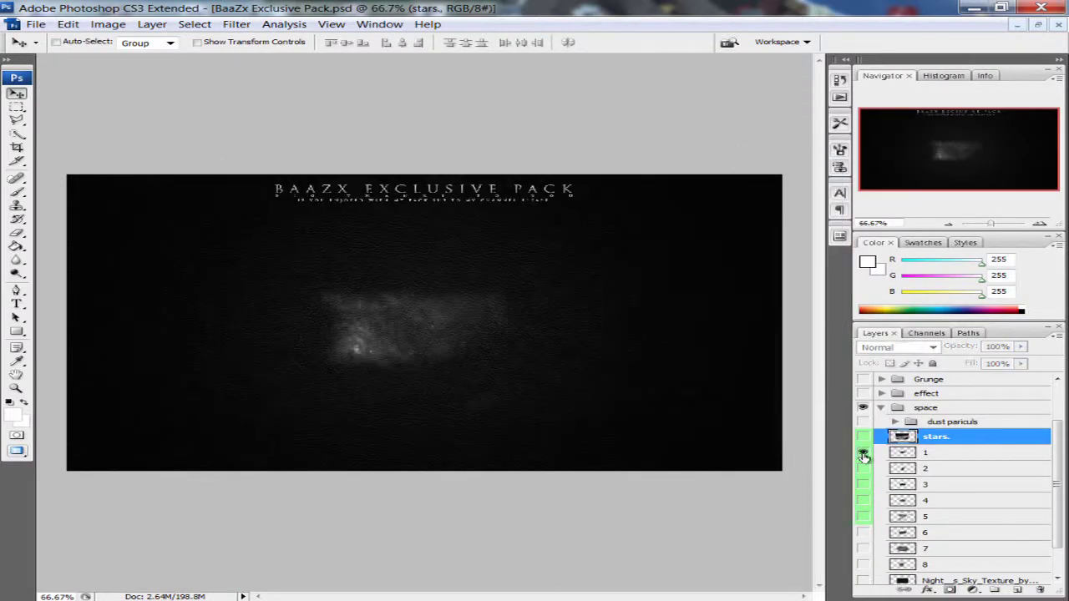
pyautogui.scroll(-2, 960, 484)
pyautogui.click(963, 532)
pyautogui.click(1038, 25)
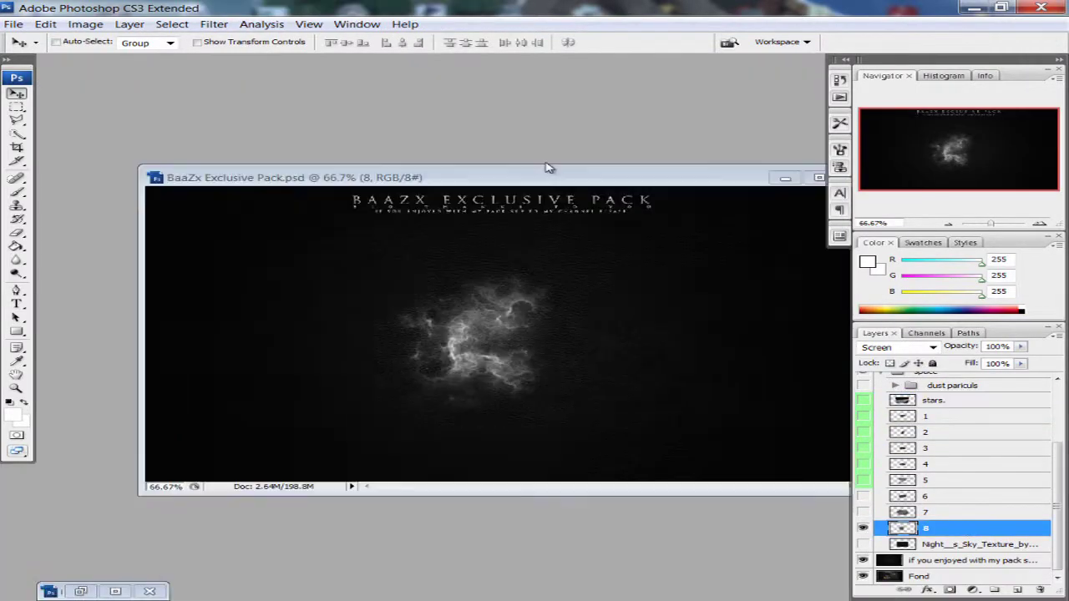
pyautogui.click(1038, 25)
# Copy nebula layer 8 into the channel template and place it over the banner's left part, beneath the text layers.
pyautogui.moveTo(926, 528); pyautogui.dragTo(267, 326)
pyautogui.click(108, 23)
pyautogui.click(334, 175)
pyautogui.press('Return')
pyautogui.press('v')
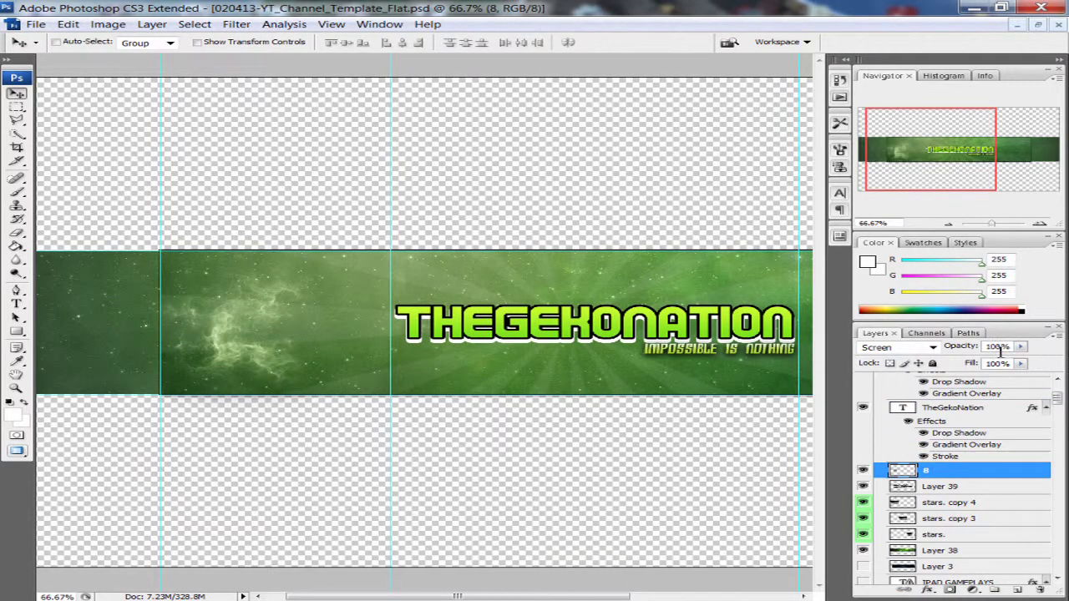
# Keep nebula layer 8 in Screen blend mode and set its opacity to 88%.
pyautogui.hotkey('alt', 'shift', 'n')
pyautogui.click(894, 347)
pyautogui.click(518, 245)
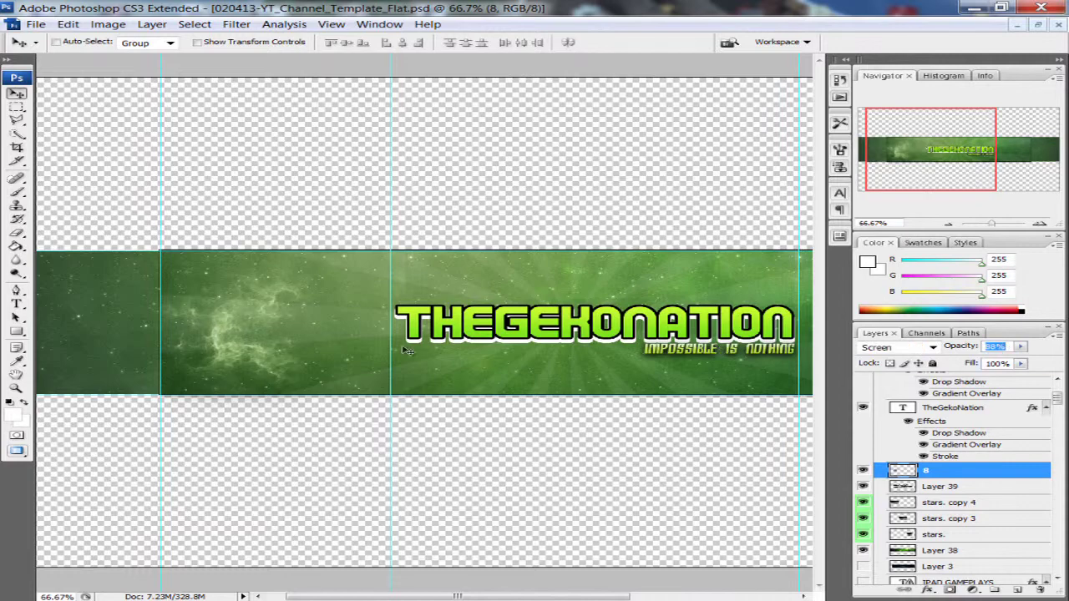
# Duplicate nebula layer 8 and place the copy, flipped horizontally, on the banner's right part.
pyautogui.hotkey('ctrl', 'j')
pyautogui.click(680, 186)
pyautogui.click(67, 24)
pyautogui.click(376, 457)
pyautogui.hscroll(3, 656, 533)
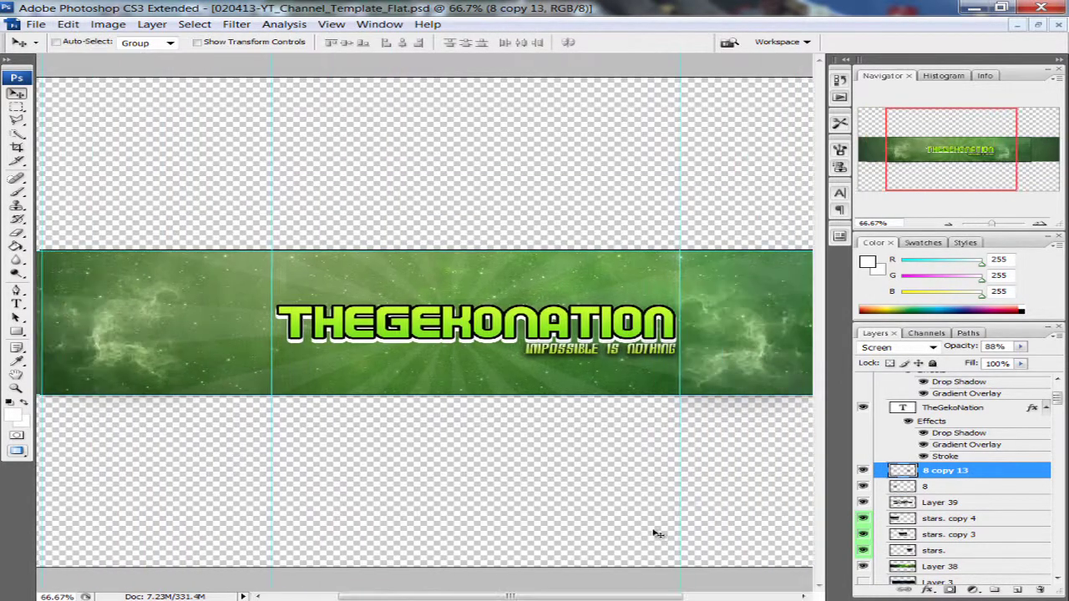
# Duplicate the flipped nebula layer on the banner's right part.
pyautogui.hscroll(3, 655, 533)
pyautogui.rightClick(902, 470)
pyautogui.click(902, 205)
pyautogui.press('Return')
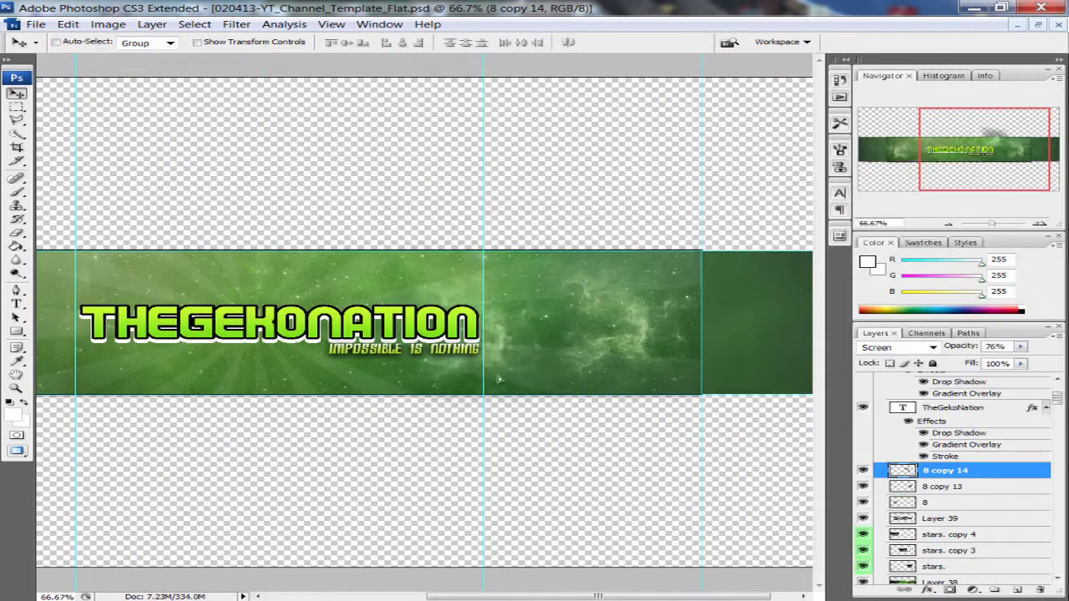
# Duplicate nebula layer 8 copy 14, rotate the copy about 81° just right of the title, and move the nebula layers beneath Layer 39.
pyautogui.rightClick(902, 471)
pyautogui.click(902, 206)
pyautogui.press('Return')
pyautogui.moveTo(601, 207); pyautogui.dragTo(622, 224)
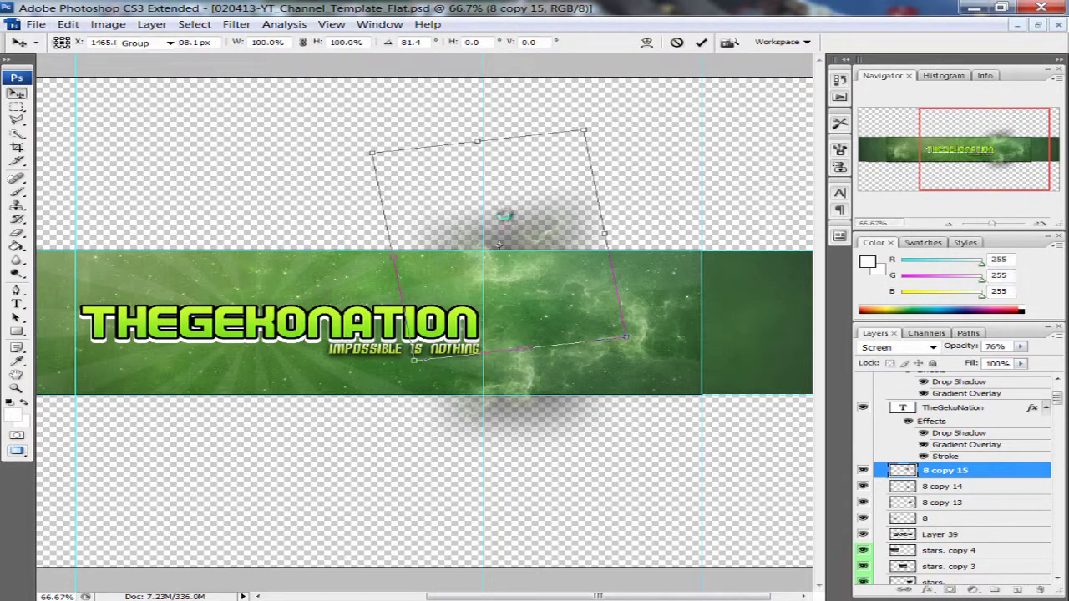
pyautogui.press('Return')
pyautogui.scroll(-1, 947, 479)
pyautogui.click(942, 491)
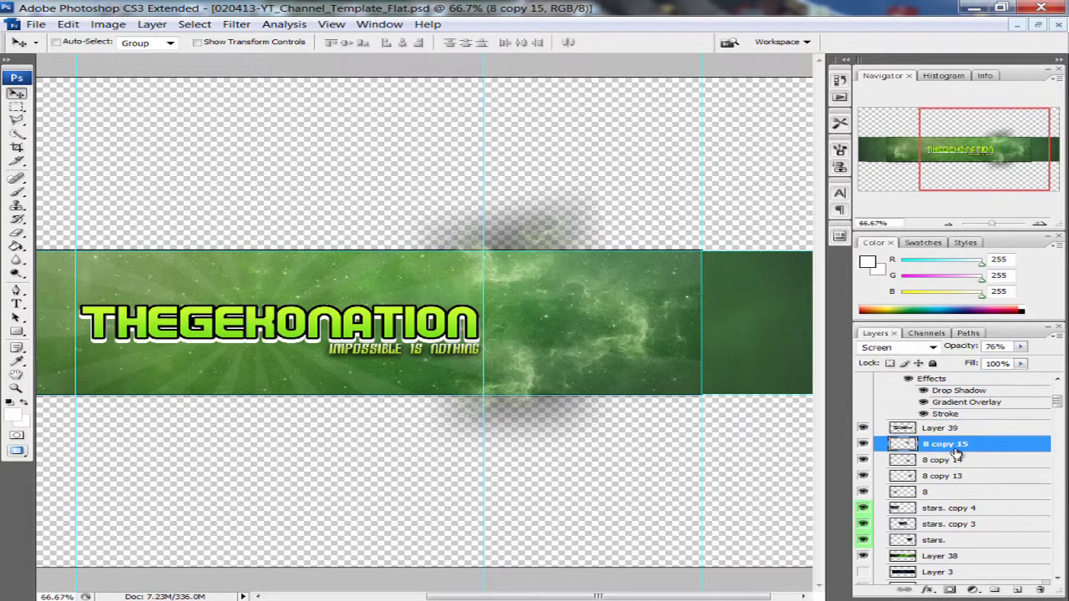
# Duplicate nebula layer 8 copy 15, place the copy below the tagline, and lower the nebula opacity to 62%.
pyautogui.rightClick(958, 451)
pyautogui.click(910, 205)
pyautogui.press('Return')
pyautogui.moveTo(523, 465); pyautogui.dragTo(398, 474)
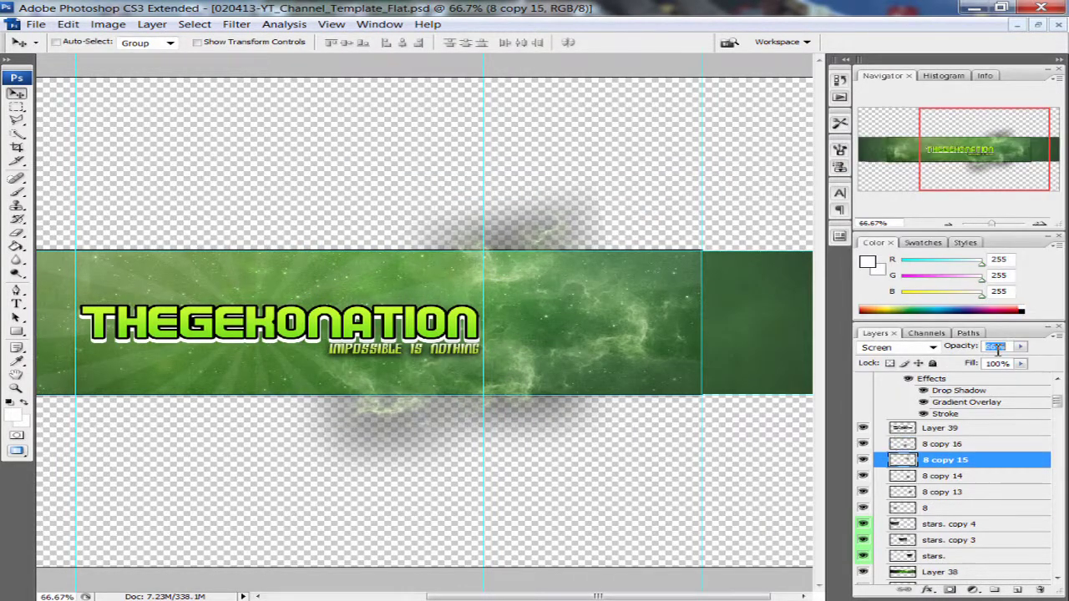
# Move the three stars layers above Layer 39, directly beneath the TheGekoNation text layer.
pyautogui.hscroll(-3, 425, 321)
pyautogui.scroll(-1, 960, 501)
pyautogui.click(952, 525)
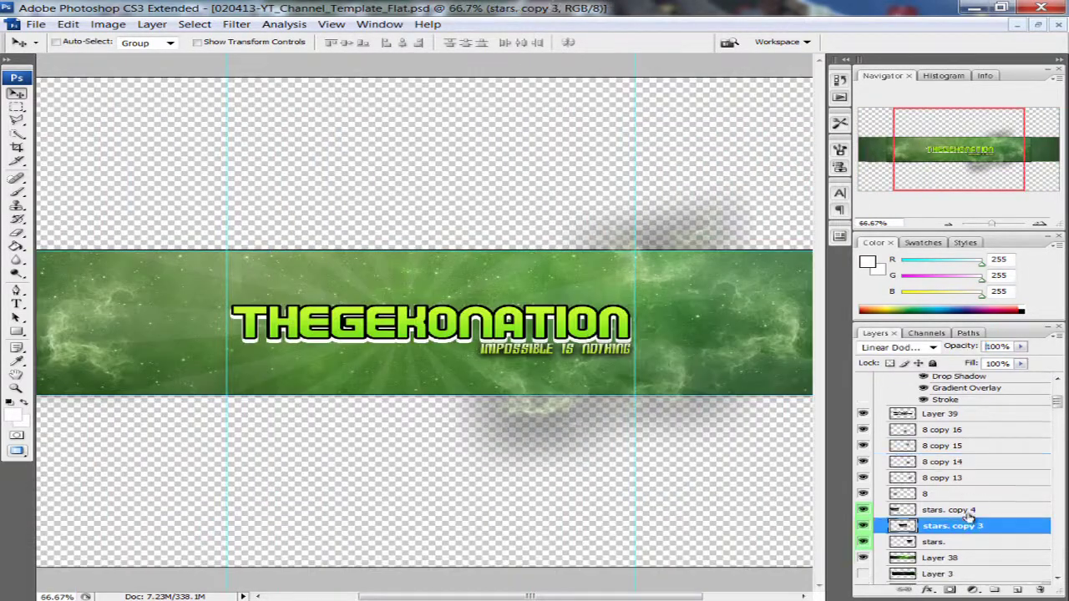
pyautogui.moveTo(991, 412); pyautogui.dragTo(969, 410)
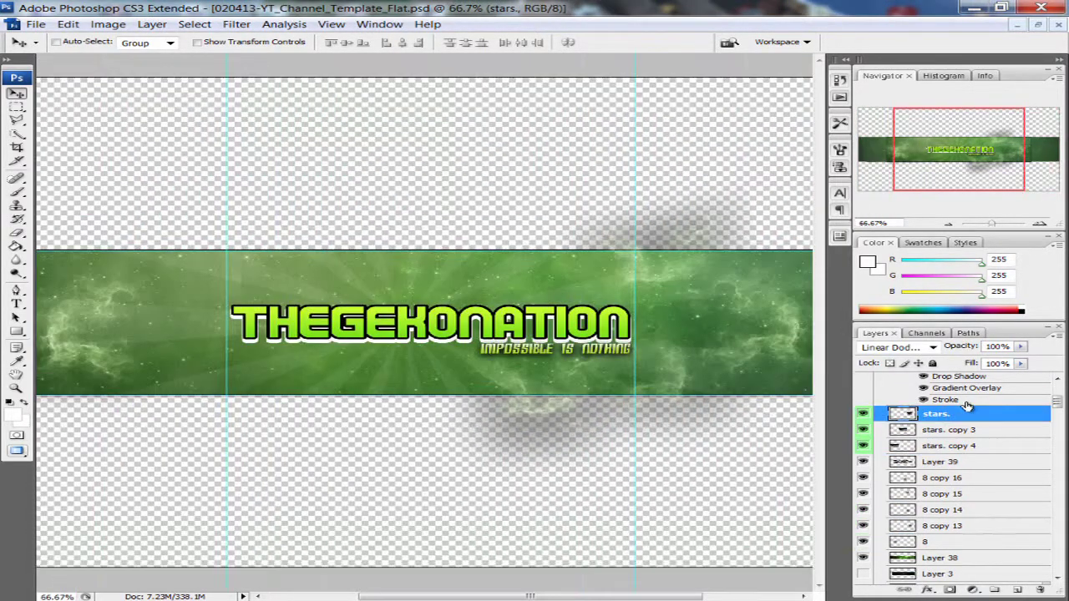
# Delete nebula layer 8 copy 16.
pyautogui.click(944, 478)
pyautogui.press('Delete')
pyautogui.press('Escape')
# Duplicate nebula layer 8 copy 15 twice, placing one copy below the tagline and one at the title's upper left.
pyautogui.rightClick(944, 477)
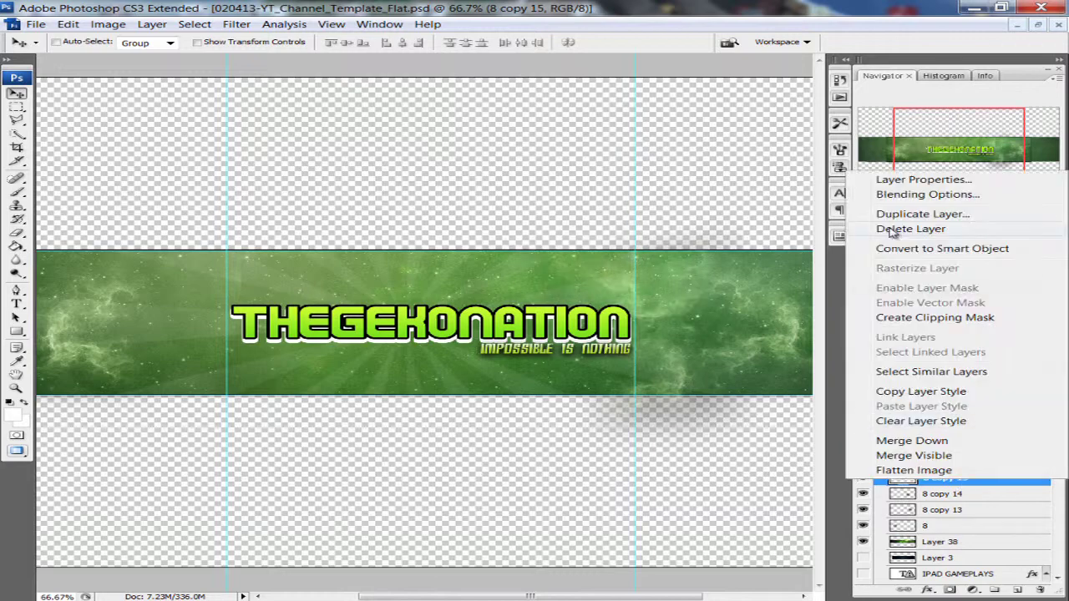
pyautogui.click(910, 228)
pyautogui.press('Escape')
pyautogui.rightClick(927, 478)
pyautogui.click(910, 229)
pyautogui.press('Return')
# Duplicate nebula layer 8 copy 17 and place the copy on the banner's lower edge, left of the title.
pyautogui.rightClick(927, 478)
pyautogui.click(910, 229)
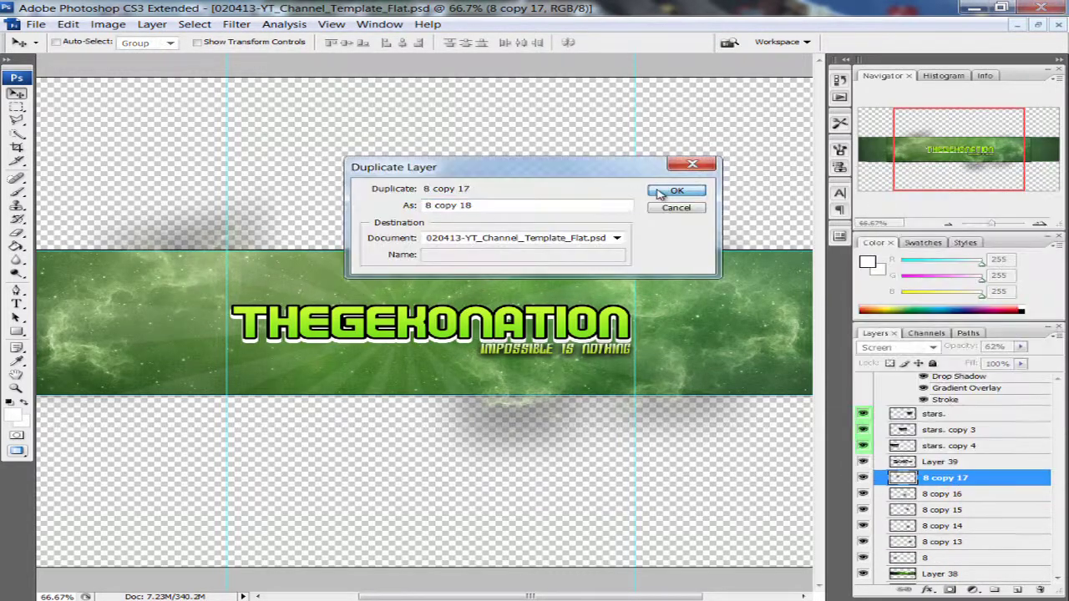
pyautogui.press('Return')
# Duplicate nebula layer 8 copy 18 and rotate the copy 100.6° over the left part of the title area.
pyautogui.rightClick(924, 473)
pyautogui.click(910, 208)
pyautogui.press('Return')
pyautogui.hotkey('ctrl', 't')
pyautogui.moveTo(48, 147); pyautogui.dragTo(214, 298)
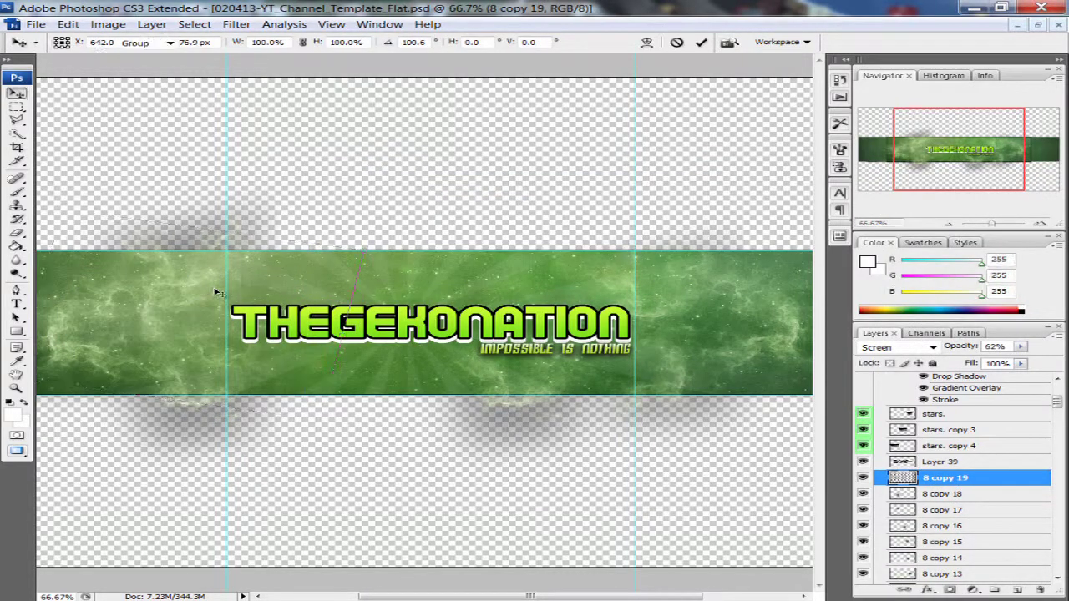
pyautogui.press('Return')
# Duplicate nebula layer 8 copy 19 and place the copy over the right half of the title.
pyautogui.hotkey('ctrl', 'alt', '0')
pyautogui.rightClick(927, 478)
pyautogui.click(910, 208)
pyautogui.press('Return')
pyautogui.rightClick(927, 478)
pyautogui.click(910, 209)
pyautogui.press('Return')
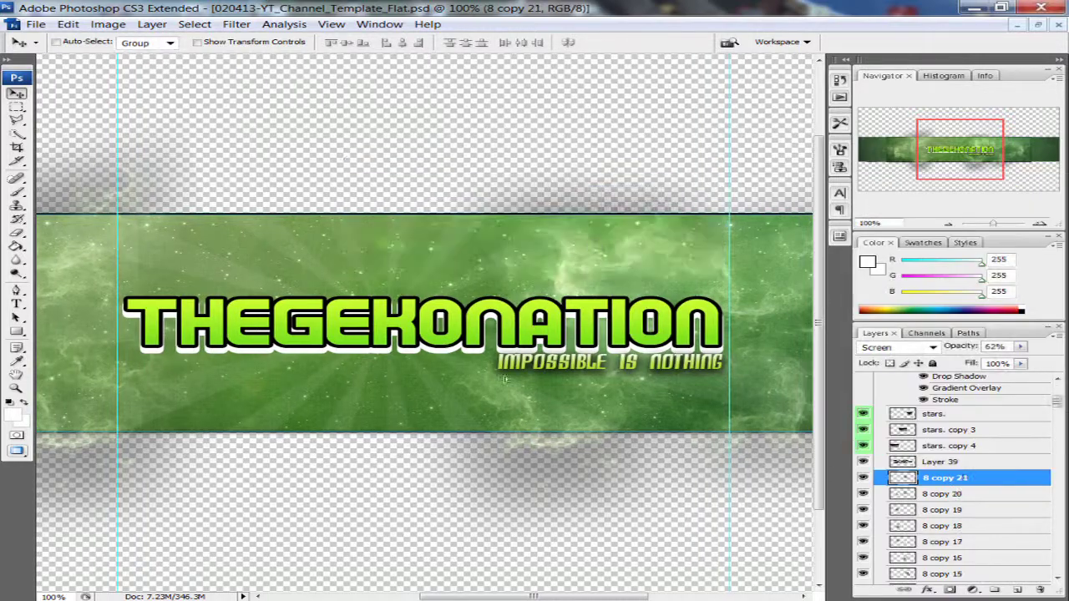
pyautogui.click(948, 462)
pyautogui.hotkey('ctrl', 'z')
# Rotate nebula layer 8 copy 20 by -61.5° over the title's right half and duplicate it.
pyautogui.moveTo(637, 342); pyautogui.dragTo(527, 298)
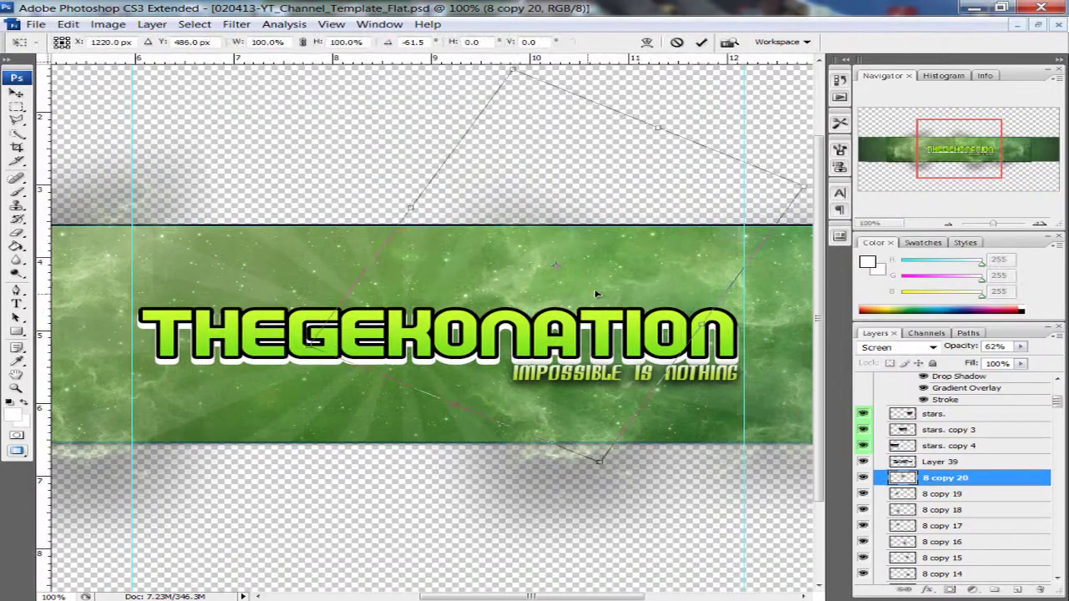
pyautogui.press('Return')
pyautogui.rightClick(943, 478)
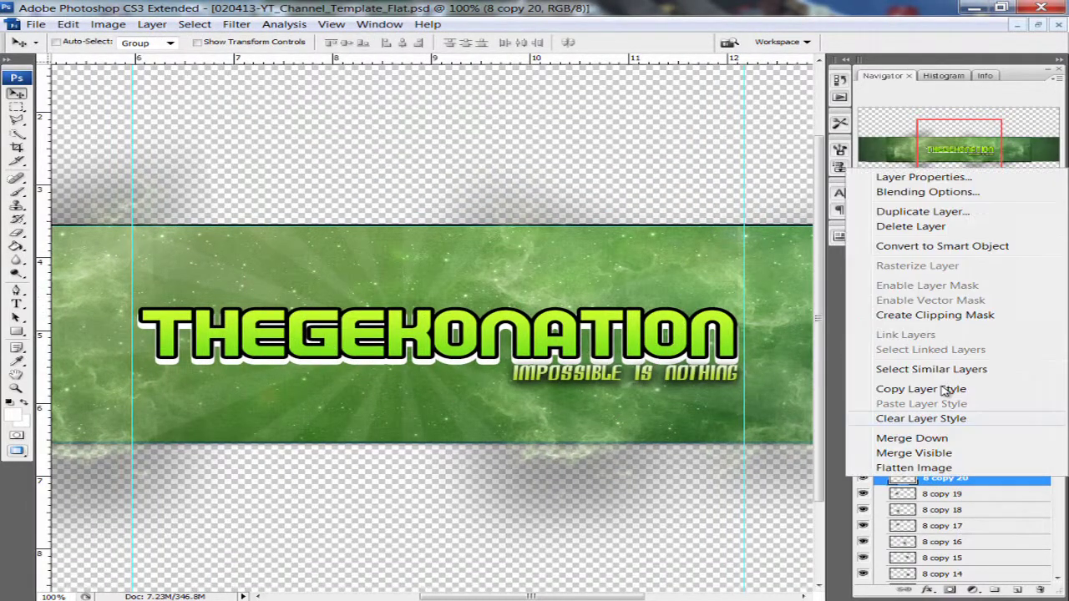
pyautogui.click(931, 215)
pyautogui.press('Return')
# Duplicate the top nebula layer three more times, spreading the copies across the banner behind the title.
pyautogui.rightClick(944, 478)
pyautogui.click(931, 214)
pyautogui.press('Return')
pyautogui.rightClick(944, 478)
pyautogui.click(930, 215)
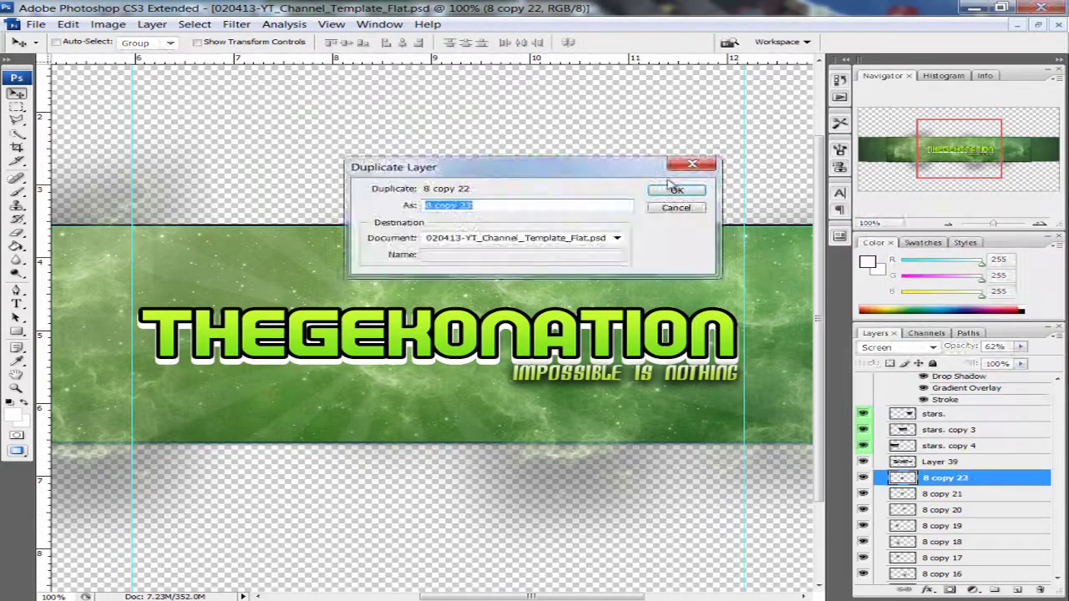
pyautogui.press('Return')
pyautogui.hotkey('ctrl', 'j')
pyautogui.hotkey('ctrl', '-')
pyautogui.hotkey('ctrl', '-')
pyautogui.hotkey('ctrl', '-')
pyautogui.hotkey('ctrl', '+')
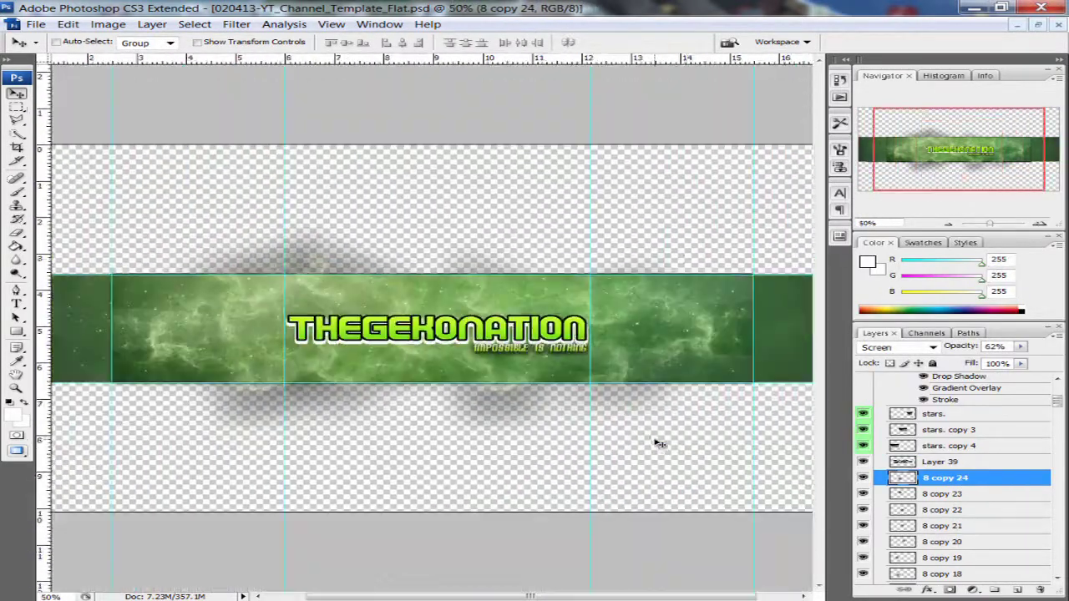
# Delete the parts of the nebula layers that extend above the banner, using a rectangular selection.
pyautogui.hotkey('alt', '[')
pyautogui.hotkey('alt', '[')
pyautogui.hotkey('alt', '[')
pyautogui.hotkey('alt', '[')
pyautogui.hotkey('alt', '[')
pyautogui.hotkey('alt', '[')
pyautogui.hotkey('alt', '[')
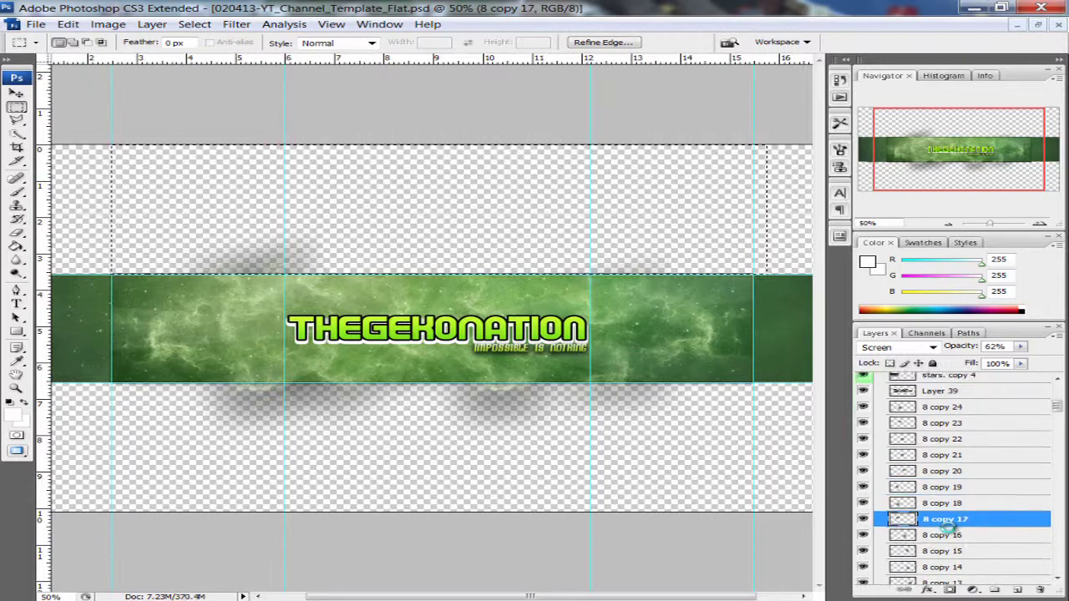
pyautogui.hotkey('alt', '[')
pyautogui.hotkey('alt', '[')
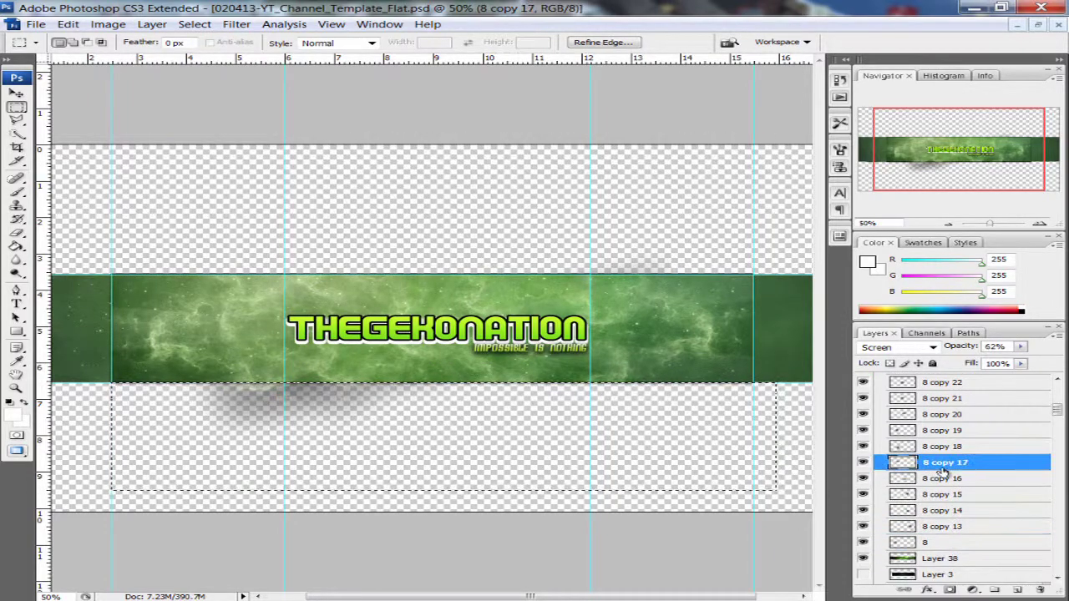
# Delete the parts of nebula layers 8 copy 17 to 8 copy 23 that extend below the banner, and clear the selection.
pyautogui.hotkey('alt', ']')
pyautogui.hotkey('alt', ']')
pyautogui.hotkey('alt', ']')
pyautogui.hotkey('alt', ']')
pyautogui.hotkey('alt', ']')
pyautogui.hotkey('alt', ']')
pyautogui.hotkey('ctrl', 'd')
pyautogui.hotkey('ctrl', '+')
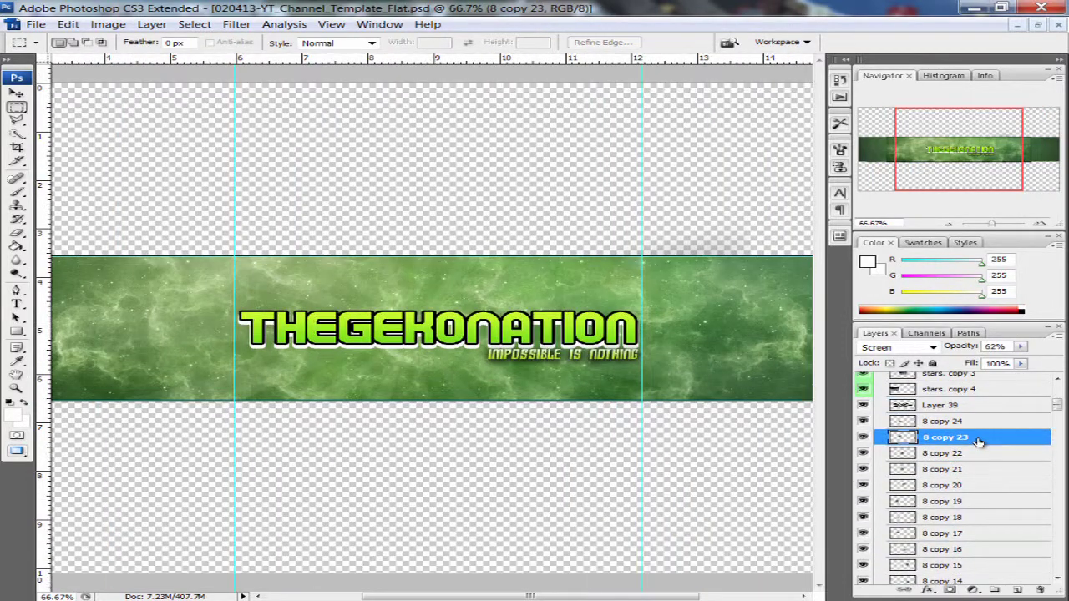
pyautogui.scroll(3, 972, 451)
pyautogui.click(108, 24)
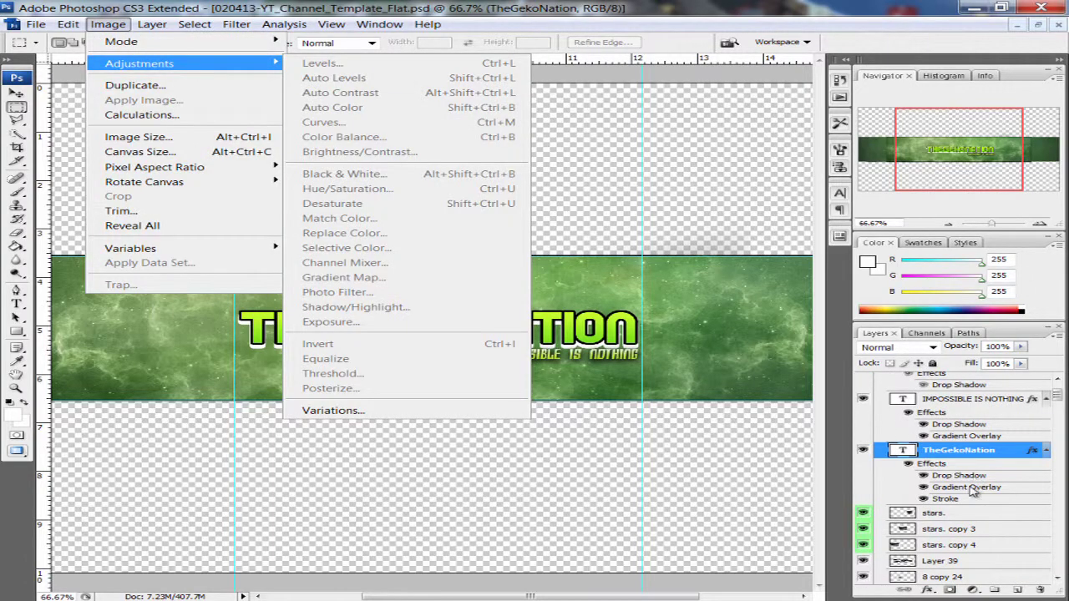
pyautogui.press('Escape')
# Copy the smoke2 and 4 layers from BaaZx Exclusive Pack.psd into the channel template above the title layer, and duplicate smoke2.
pyautogui.hotkey('ctrl', '+')
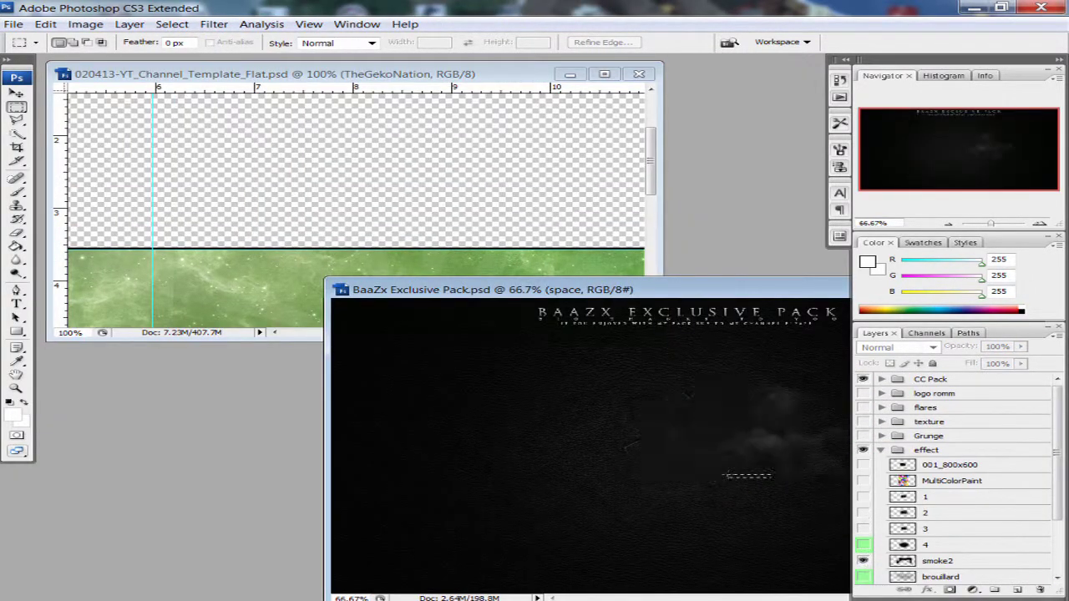
pyautogui.moveTo(902, 557); pyautogui.dragTo(134, 289)
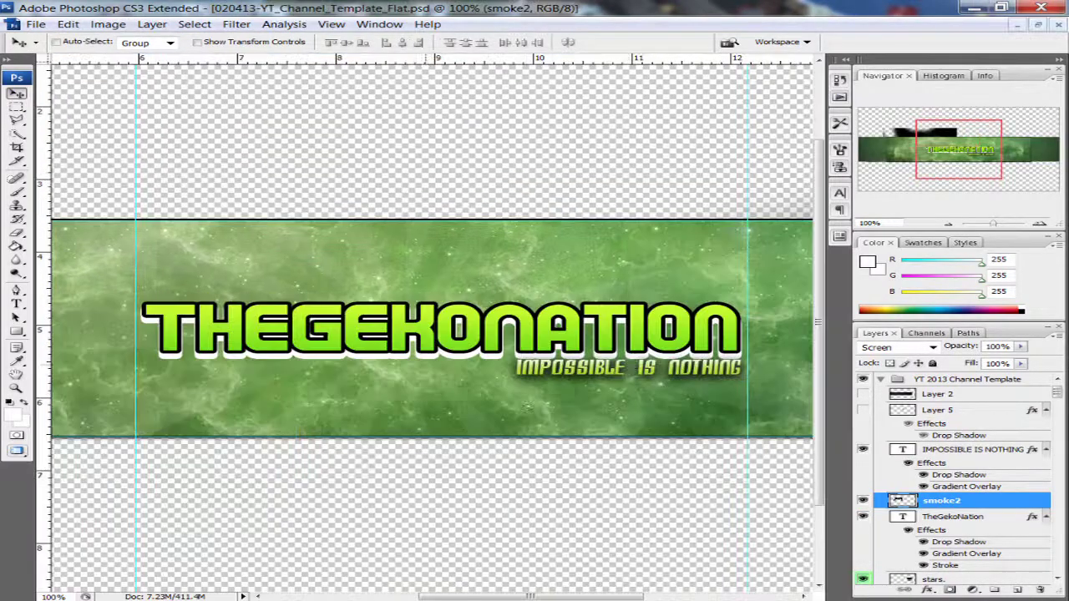
pyautogui.press('Return')
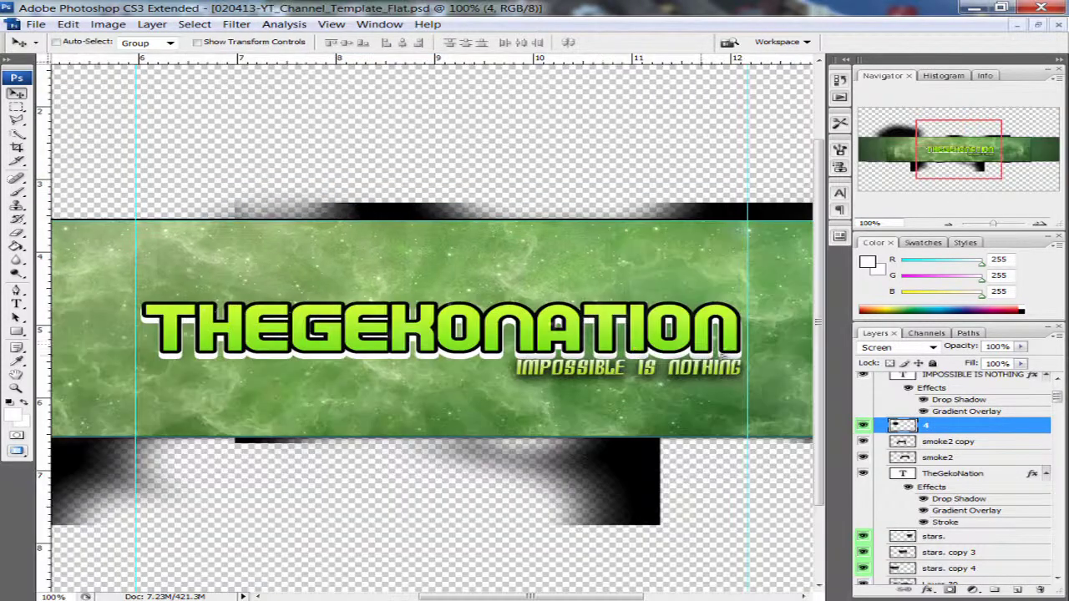
# Centre layer 4 on the banner and delete the parts of 4, smoke2 and smoke2 copy that extend beyond the banner.
pyautogui.scroll(3, 902, 506)
pyautogui.hotkey('ctrl', '-')
pyautogui.hotkey('ctrl', '-')
pyautogui.hotkey('ctrl', '-')
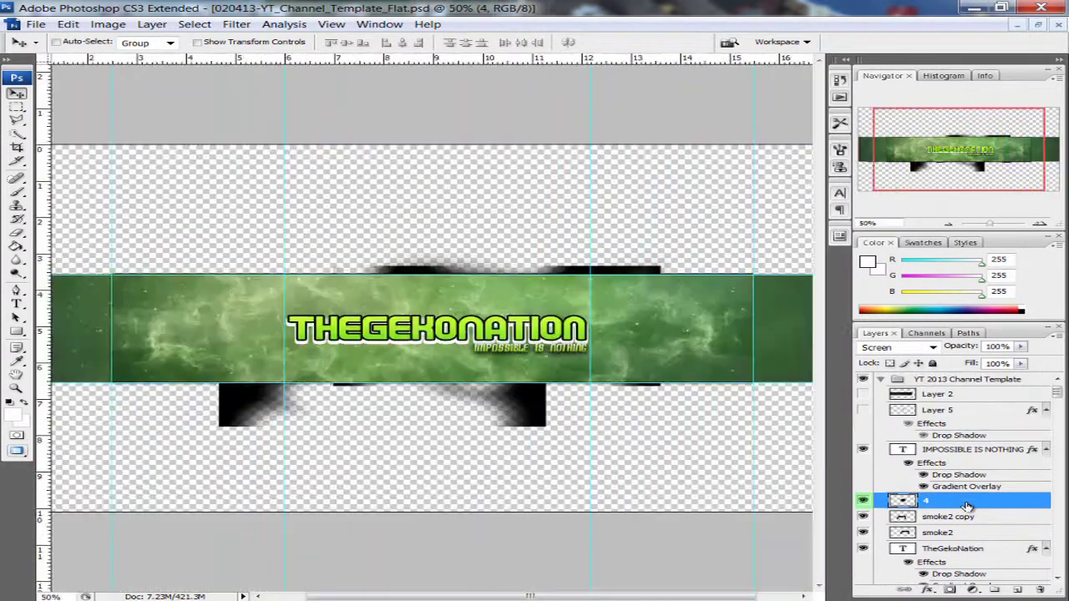
pyautogui.press('m')
pyautogui.doubleClick(941, 532)
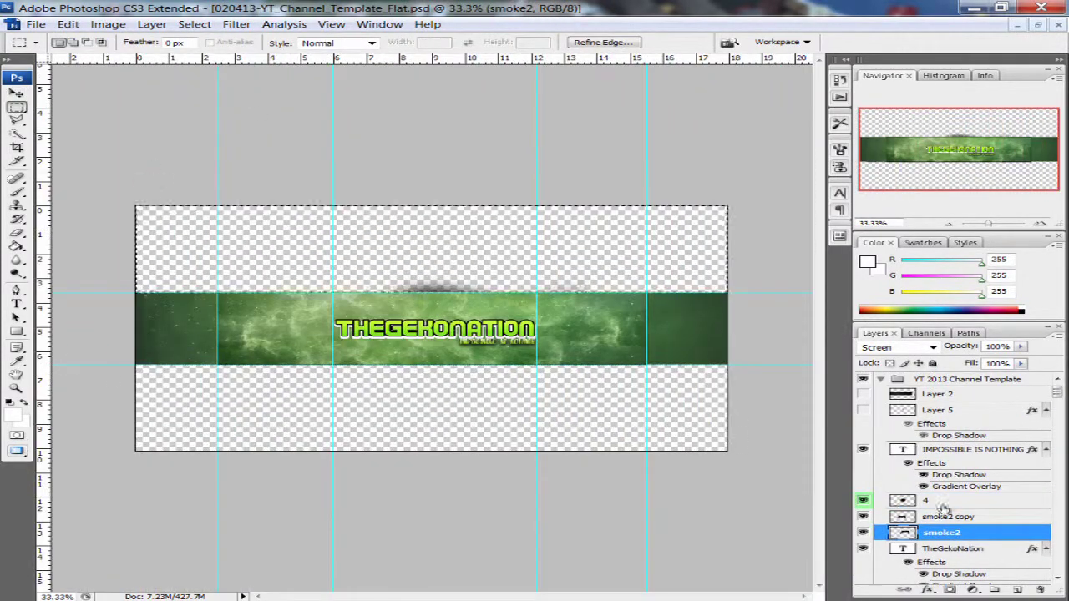
pyautogui.click(943, 501)
pyautogui.hotkey('ctrl', '+')
pyautogui.scroll(-1, 977, 485)
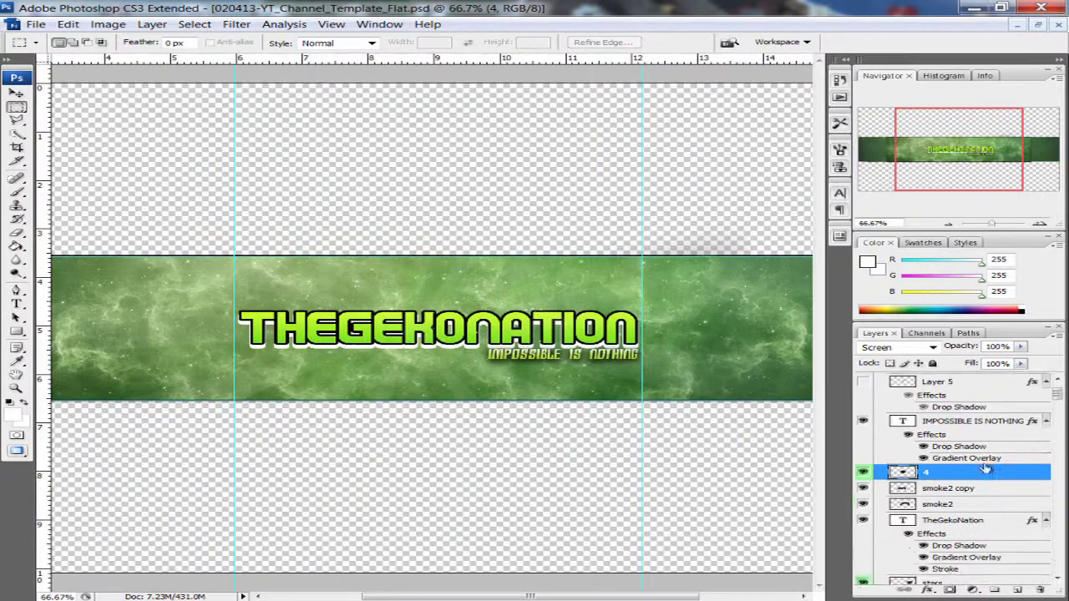
# Open the opacity value of Layer 39 for editing.
pyautogui.scroll(-4, 986, 471)
pyautogui.click(951, 461)
pyautogui.click(994, 346)
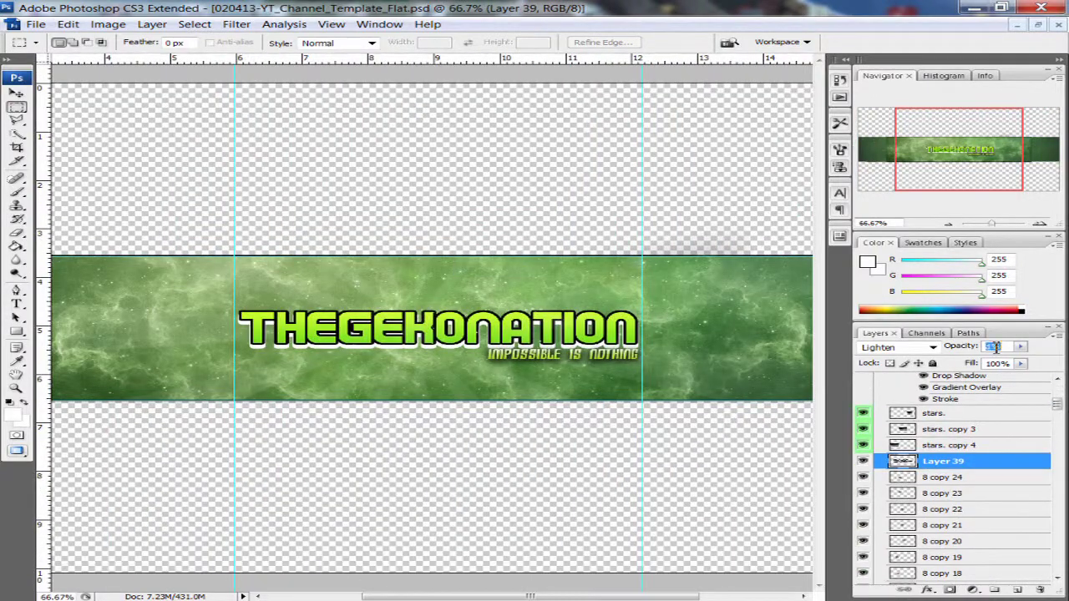
# Copy effect layer 2 from BaaZx Exclusive Pack.psd into the channel template and place it on the lower edge of the banner's right part.
pyautogui.click(1016, 31)
pyautogui.click(864, 468)
pyautogui.click(961, 465)
pyautogui.press('v')
pyautogui.moveTo(548, 368); pyautogui.dragTo(741, 370)
pyautogui.click(625, 72)
pyautogui.hotkey('alt', 'shift', 's')
pyautogui.hscroll(5, 741, 370)
pyautogui.moveTo(530, 367); pyautogui.dragTo(530, 405)
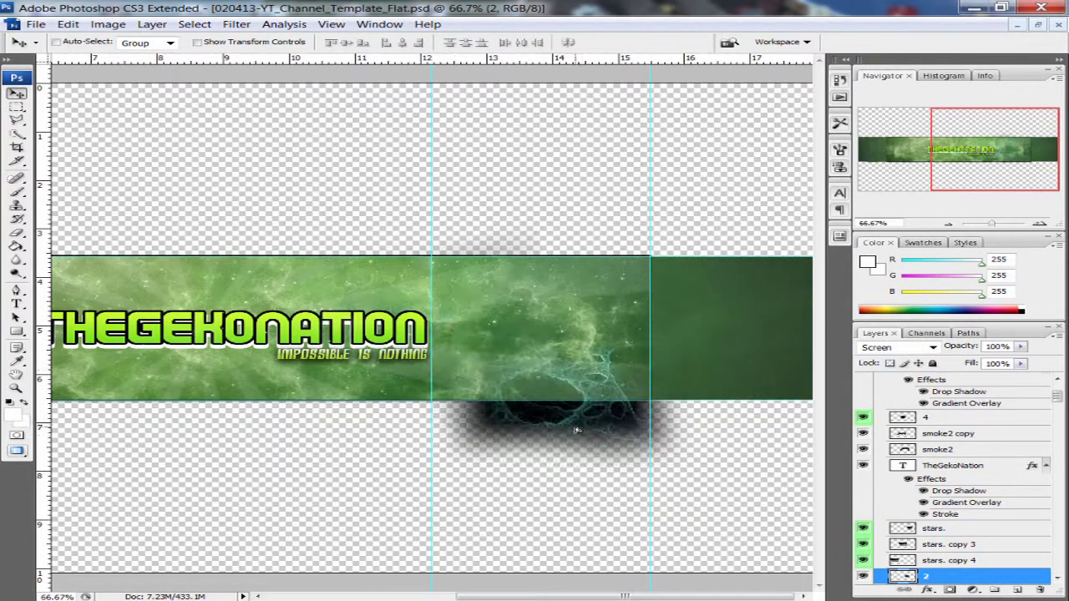
# Recolour effect layer 2 with Hue/Saturation, setting the hue to -39 and adjusting the lightness.
pyautogui.click(108, 24)
pyautogui.moveTo(139, 63)
pyautogui.click(348, 188)
pyautogui.moveTo(692, 458); pyautogui.dragTo(708, 462)
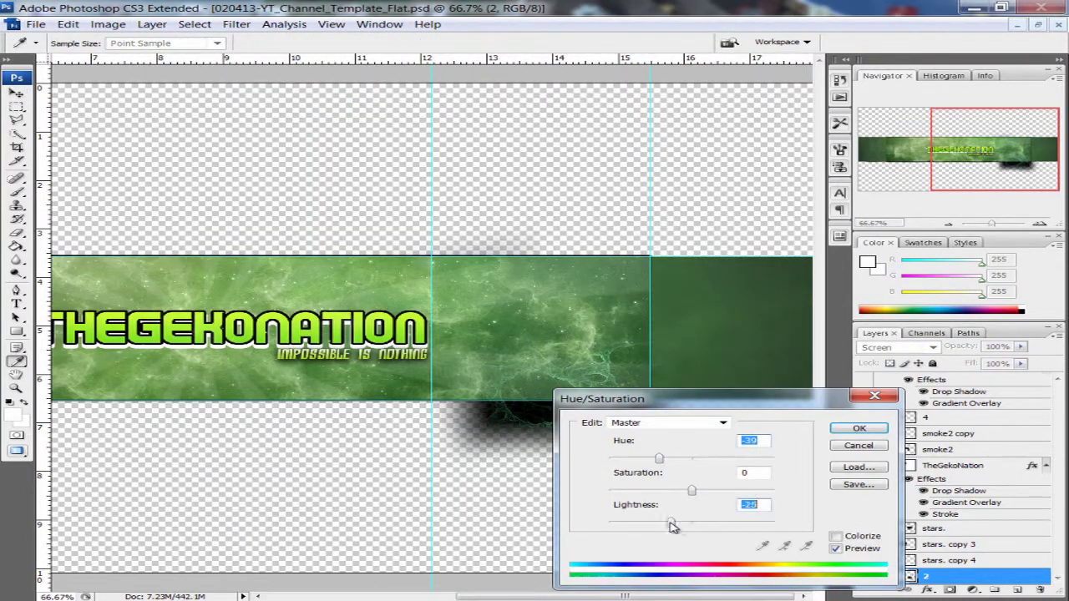
pyautogui.press('Return')
# Delete the part of effect layer 2 that extends below the banner and clear the selection.
pyautogui.press('v')
pyautogui.press('Delete')
pyautogui.hotkey('ctrl', 'd')
pyautogui.hotkey('ctrl', '+')
# Duplicate effect layer 2 and move the copy up to the banner's right guide.
pyautogui.rightClick(960, 576)
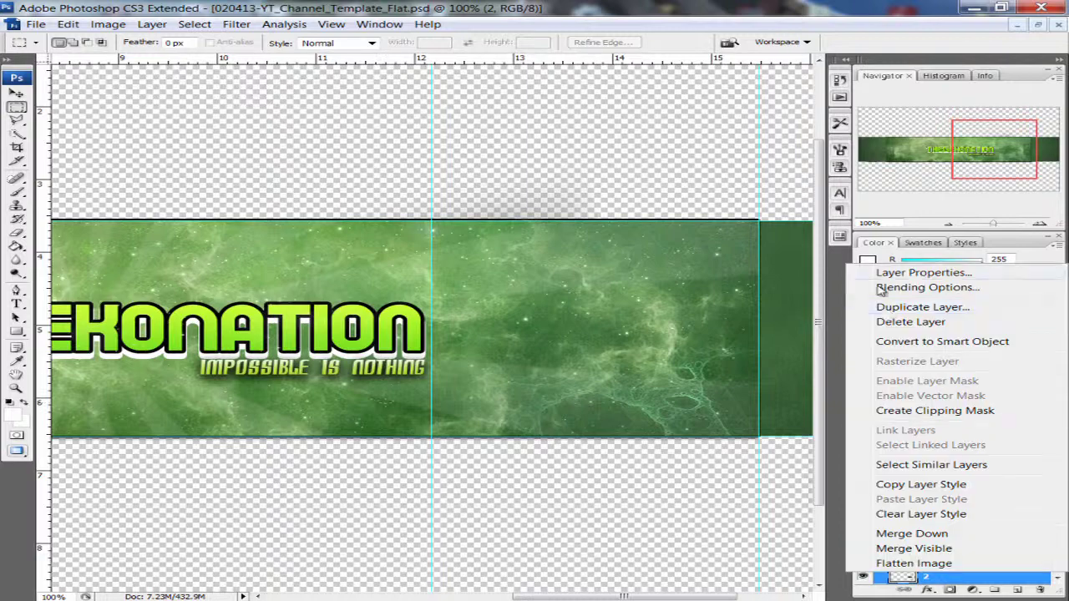
pyautogui.click(888, 306)
pyautogui.press('Return')
pyautogui.press('v')
pyautogui.moveTo(601, 392); pyautogui.dragTo(693, 344)
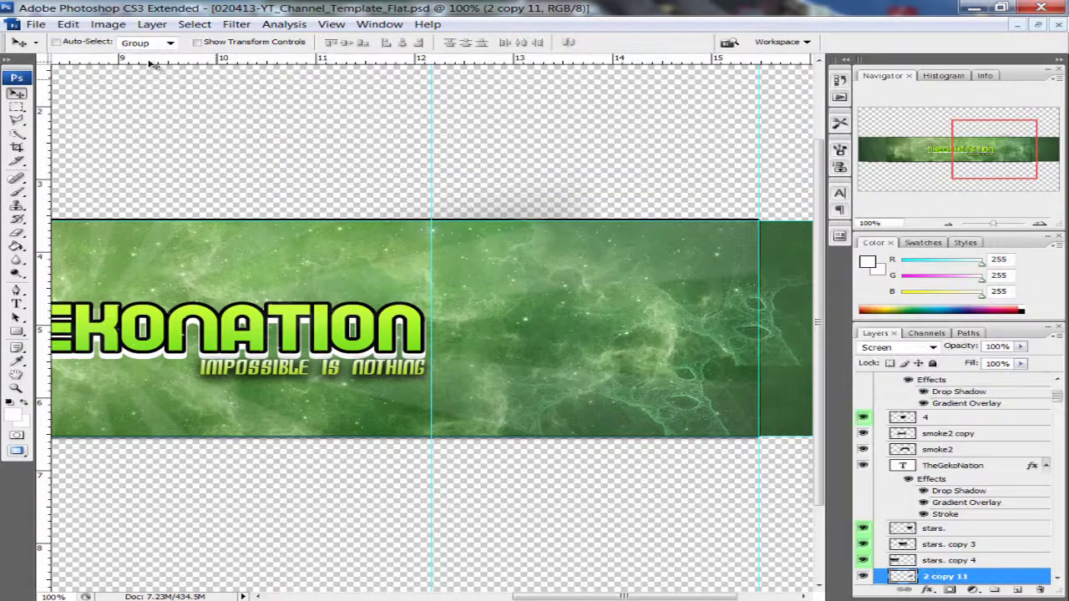
# Try transforming the copy of effect layer 2, and delete the copy.
pyautogui.click(67, 23)
pyautogui.moveTo(84, 298)
pyautogui.click(377, 516)
pyautogui.click(1038, 589)
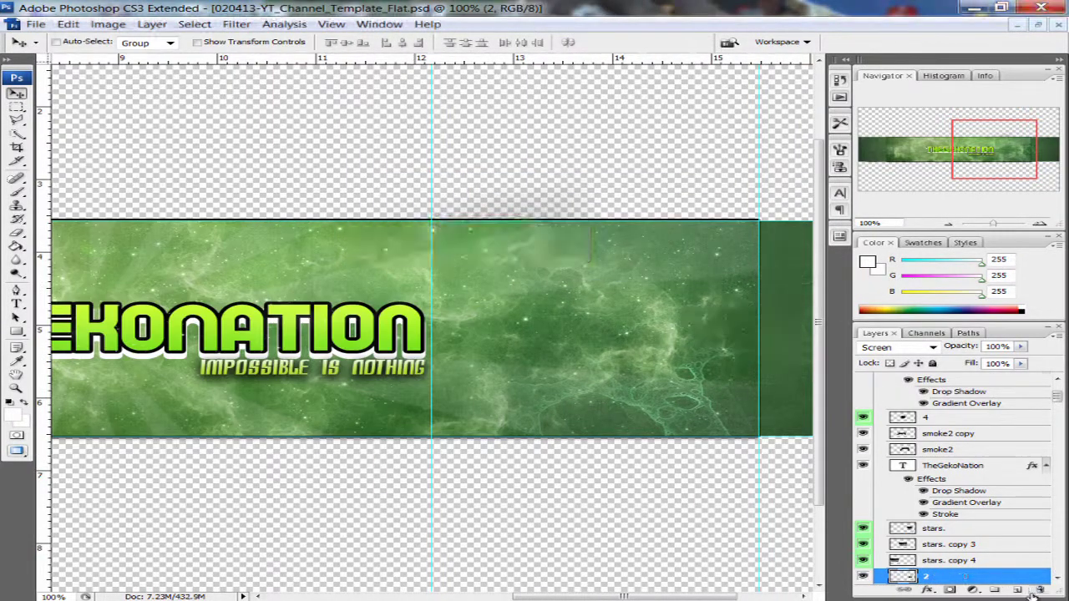